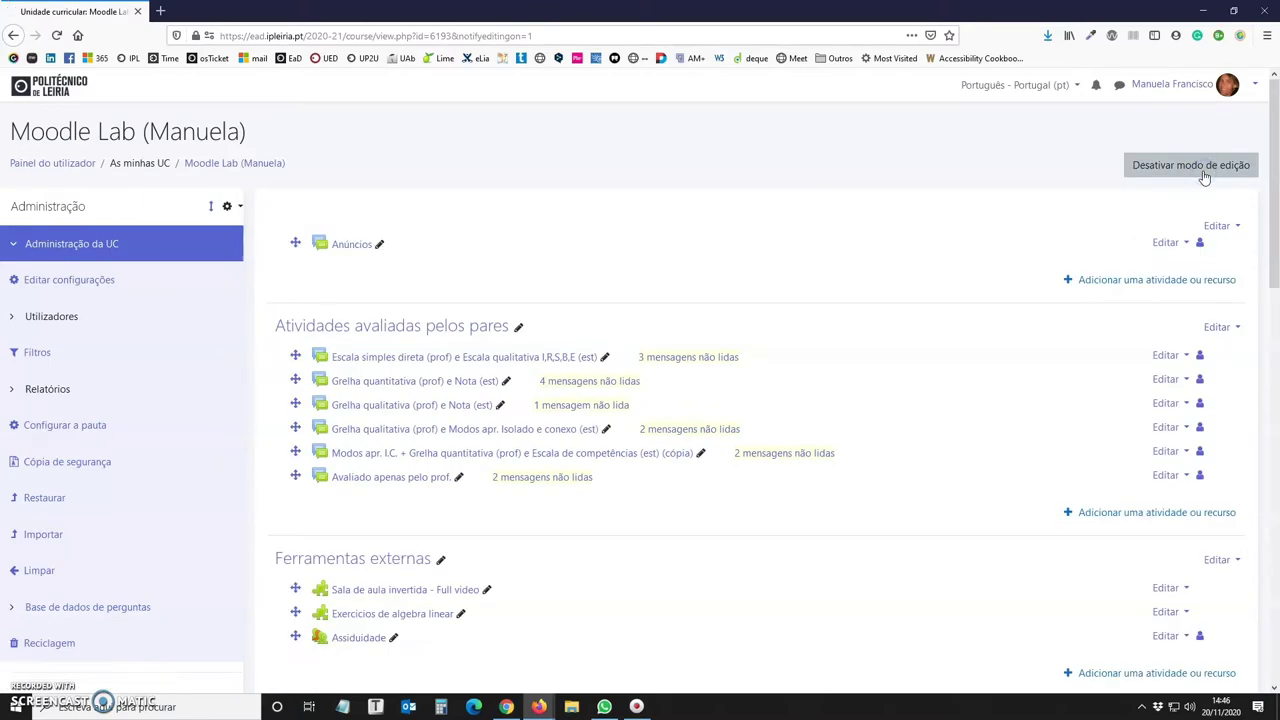
- Add a Fórum activity named "Debate 1" to the section "Atividades avaliadas pelos pares"
{"action": "left_click", "coordinate": [1107, 516]}
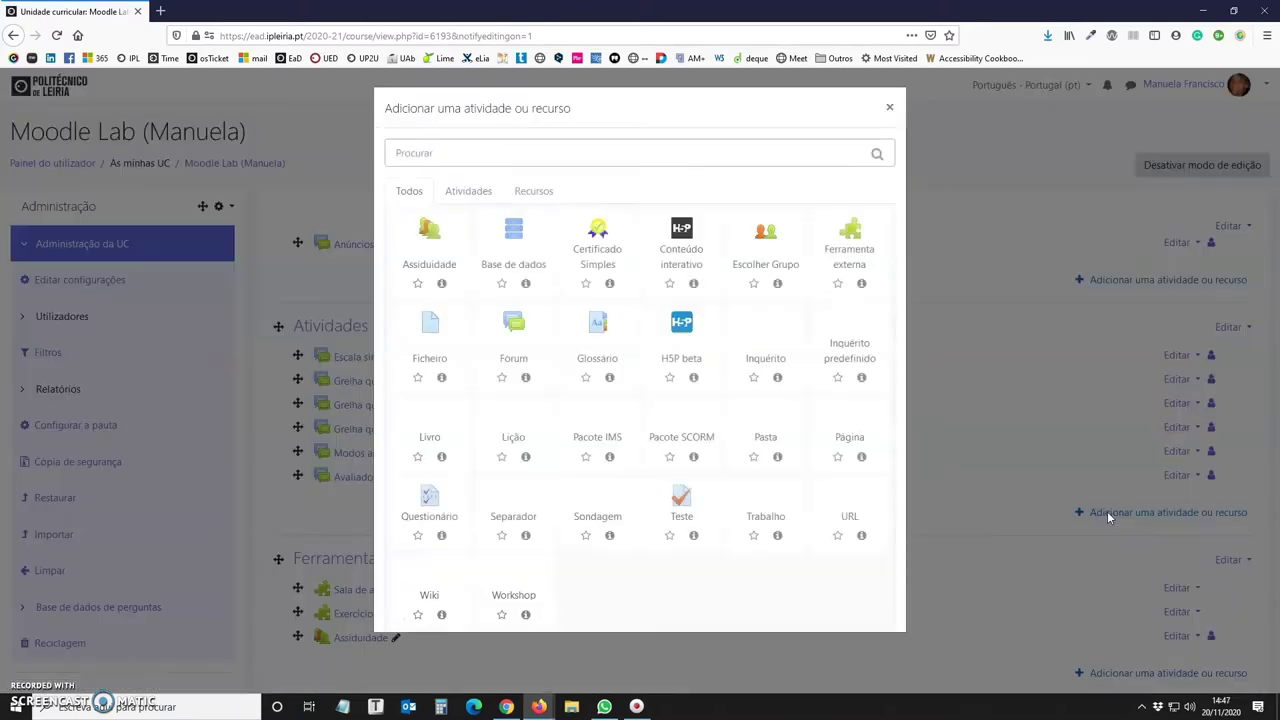
{"action": "left_click", "coordinate": [466, 190]}
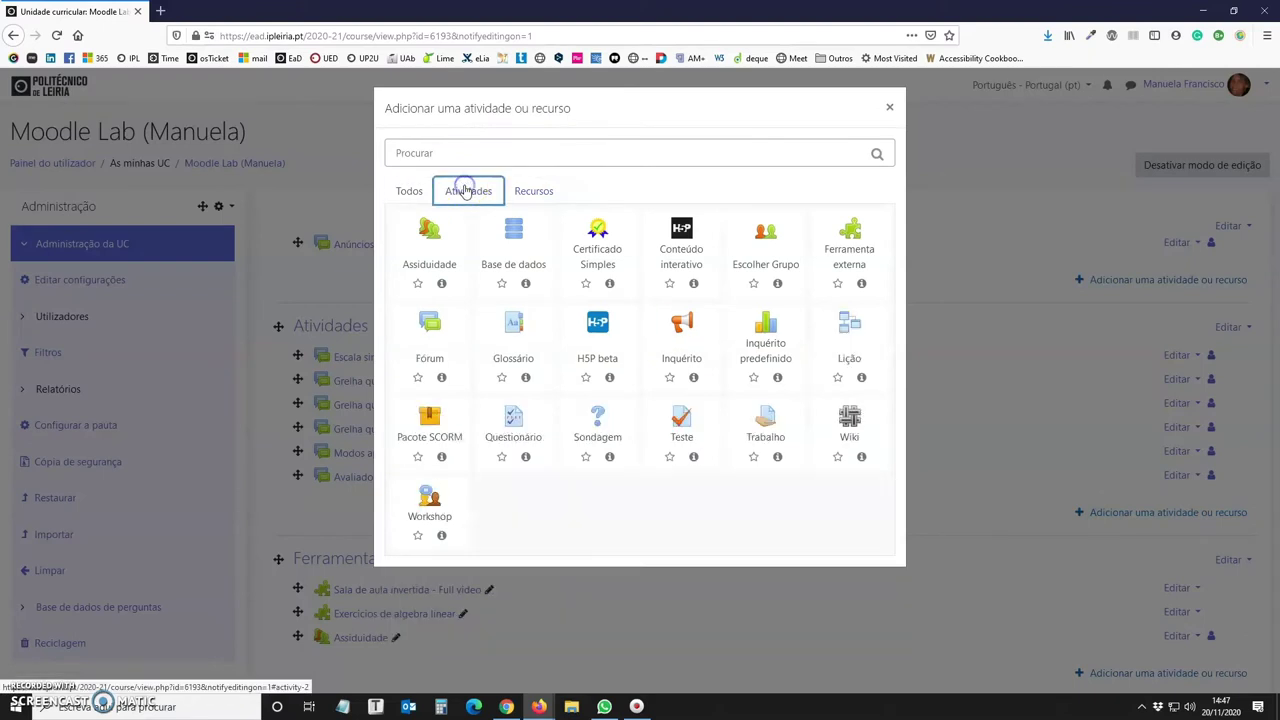
{"action": "left_click", "coordinate": [430, 325]}
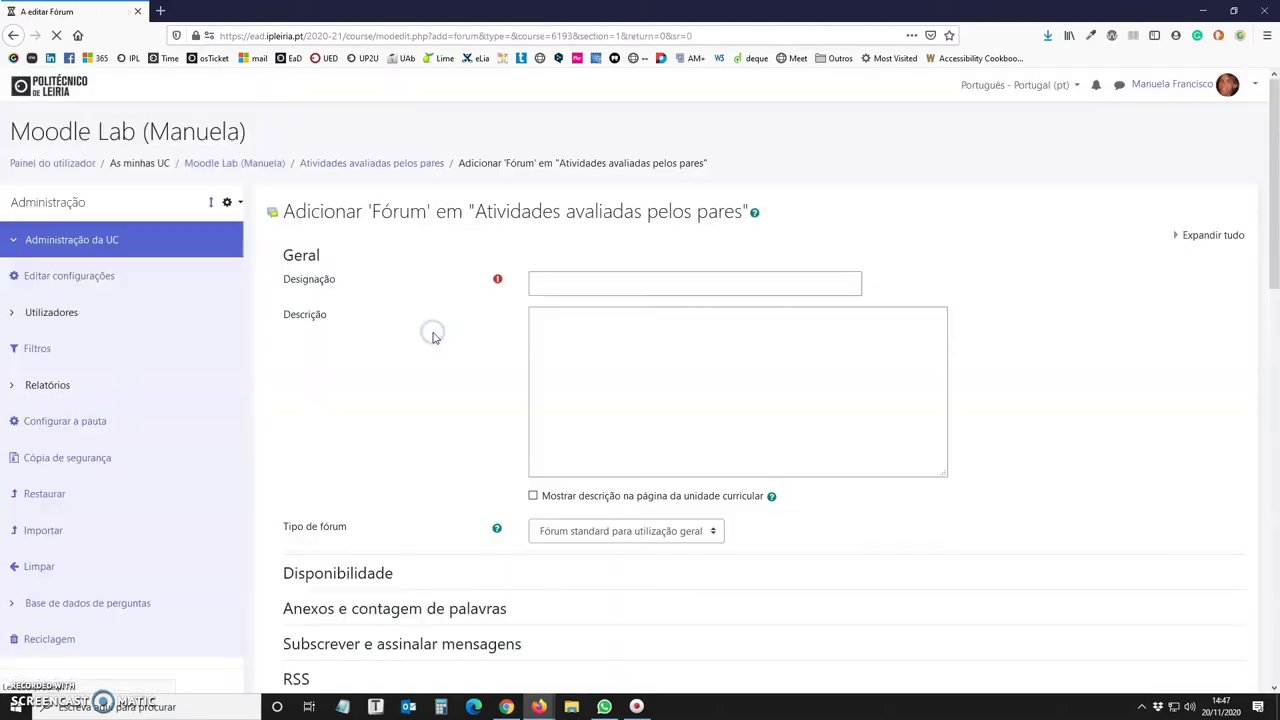
{"action": "left_click", "coordinate": [574, 284]}
{"action": "type", "text": "Debate 1"}
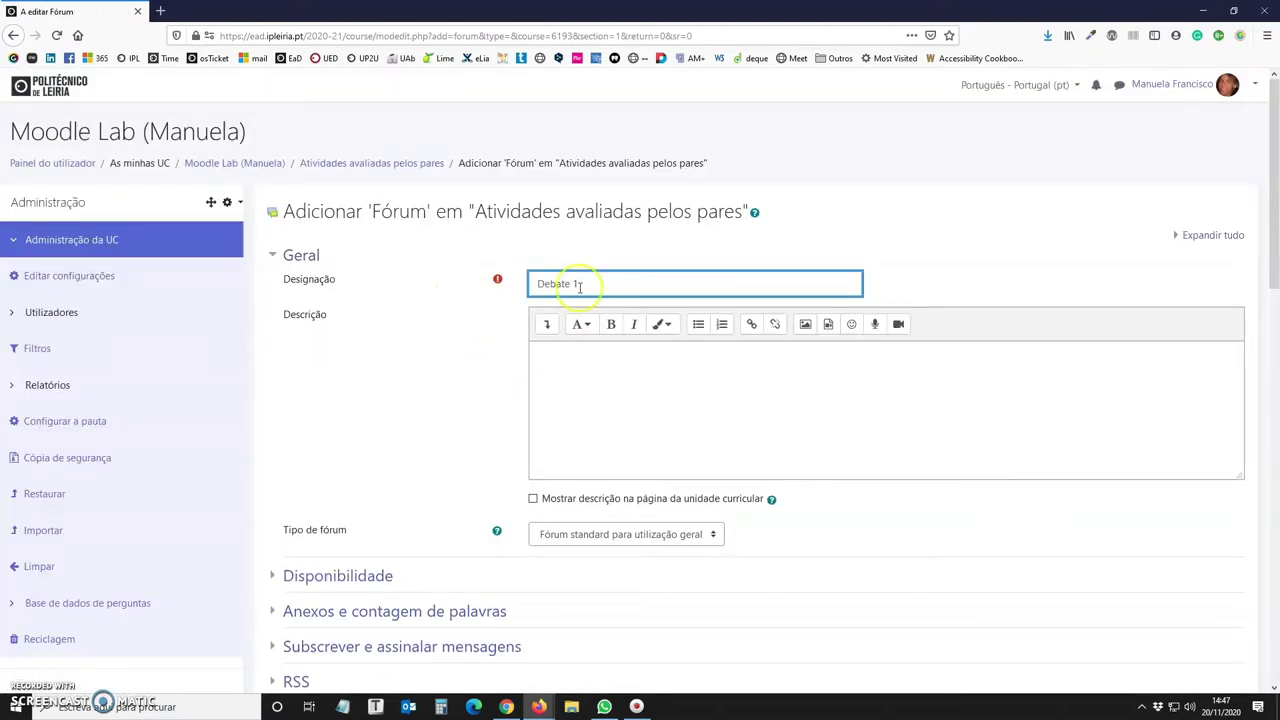
{"action": "left_click", "coordinate": [591, 373]}
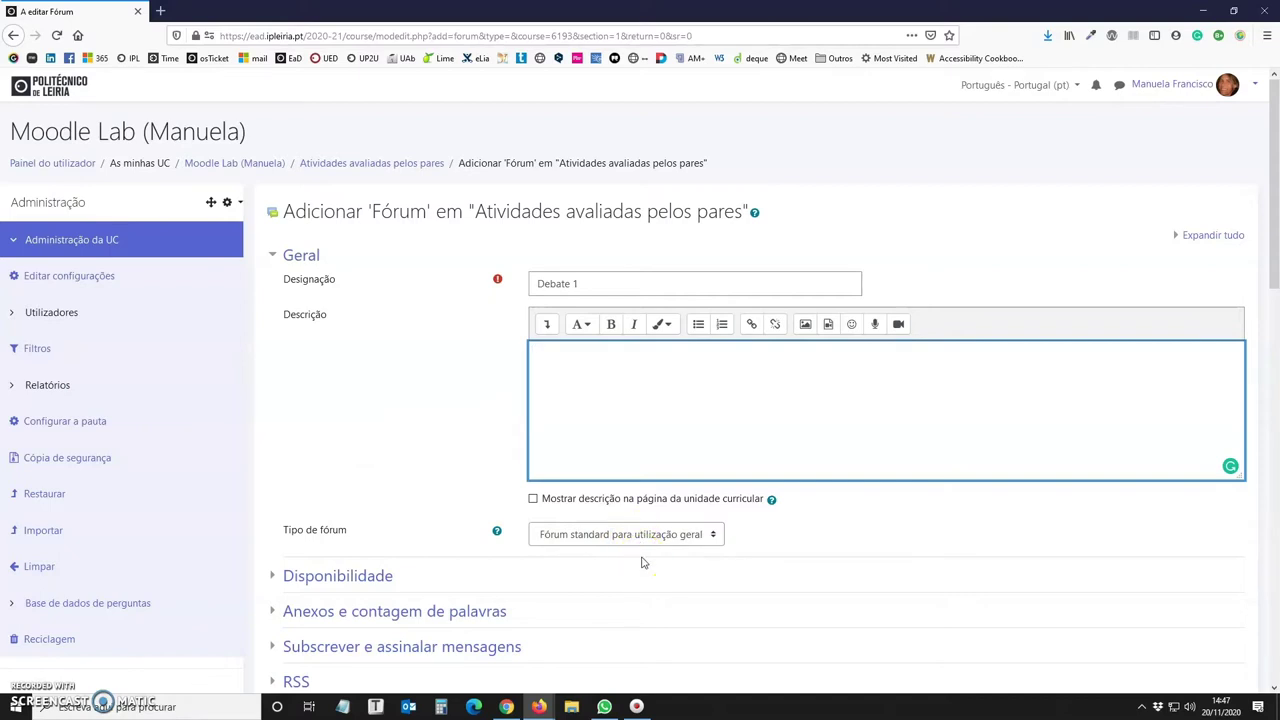
- View the forum's availability settings and set its subscription mode to "Subscrição obrigatória"
{"action": "scroll", "coordinate": [642, 561], "scroll_direction": "down", "scroll_amount": 3}
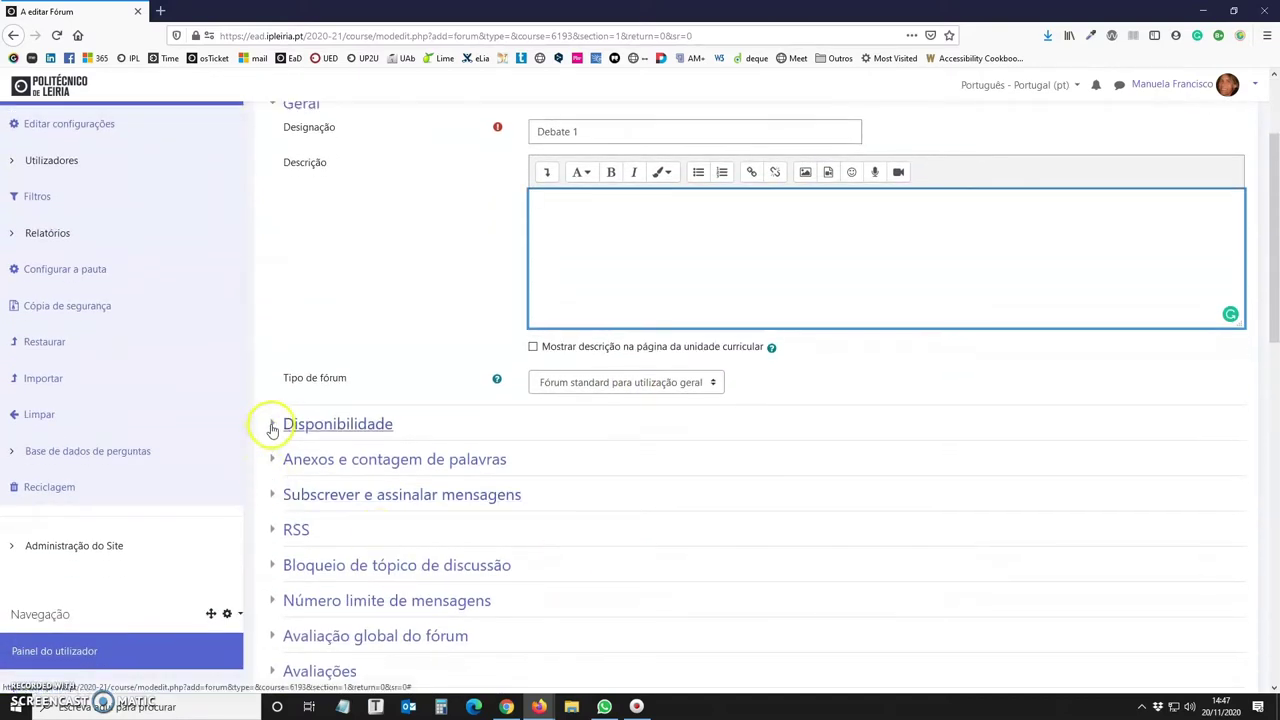
{"action": "left_click", "coordinate": [271, 428]}
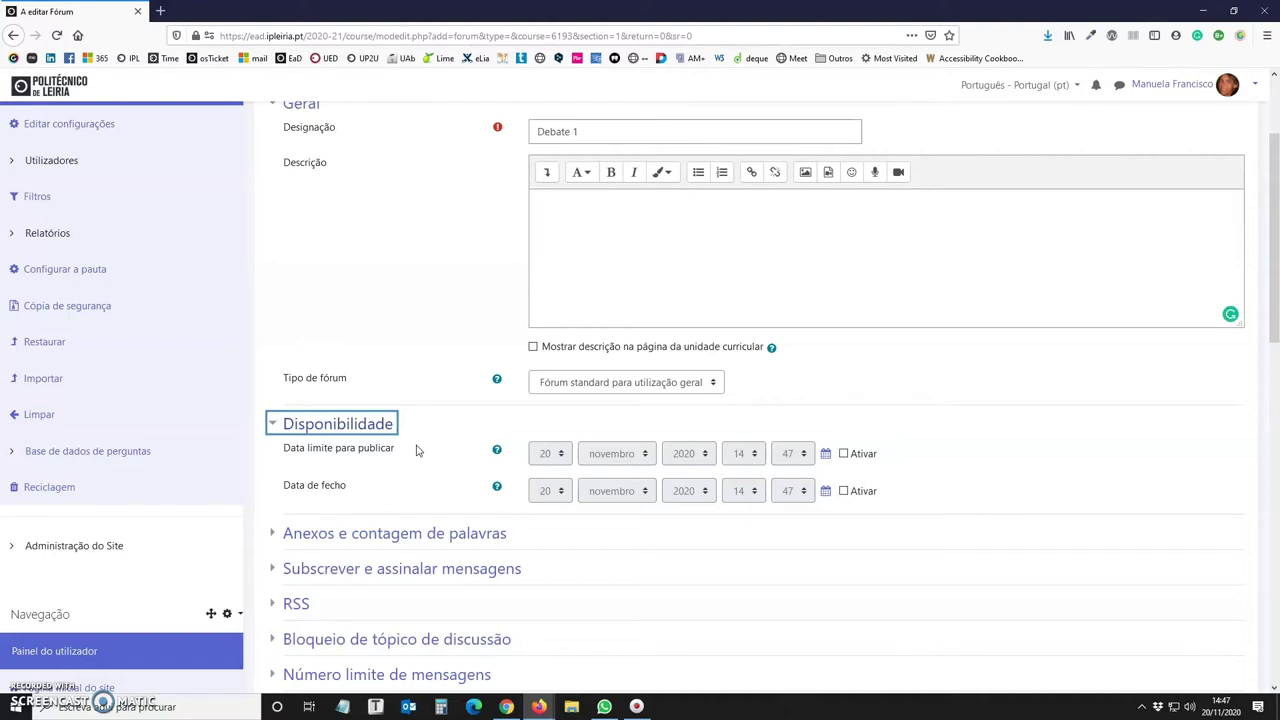
{"action": "left_click", "coordinate": [360, 572]}
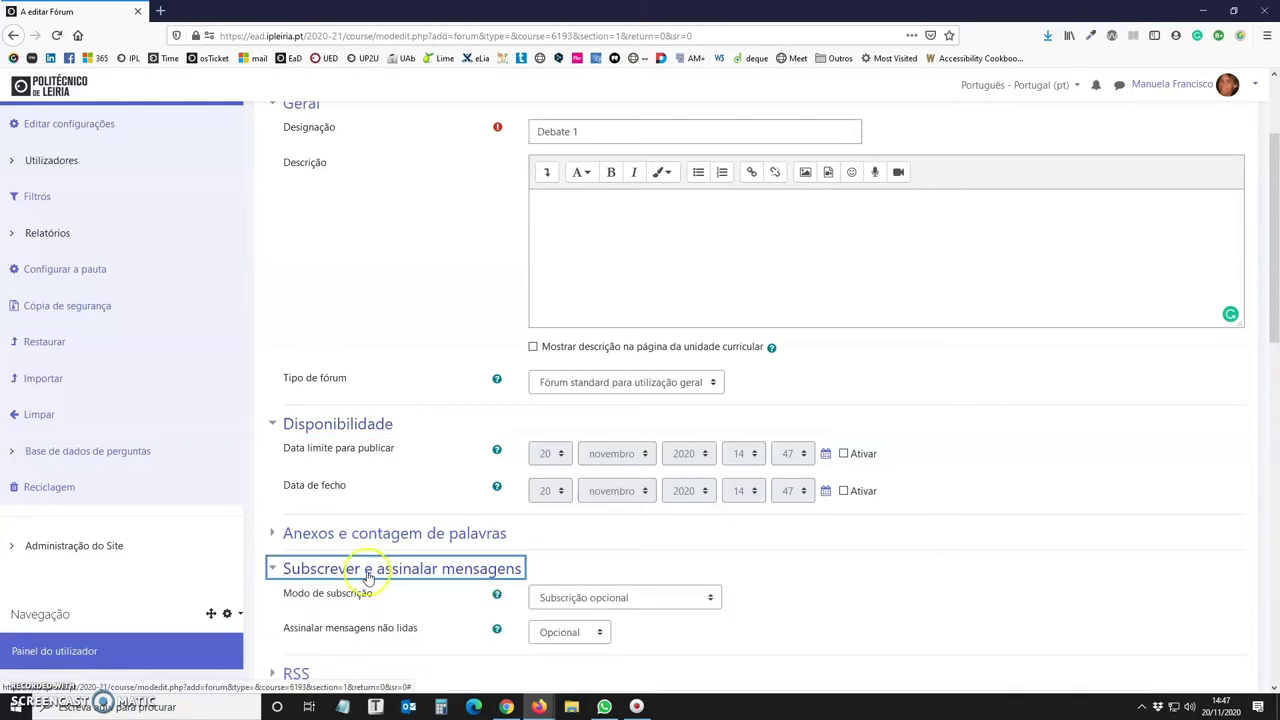
{"action": "left_click", "coordinate": [650, 598]}
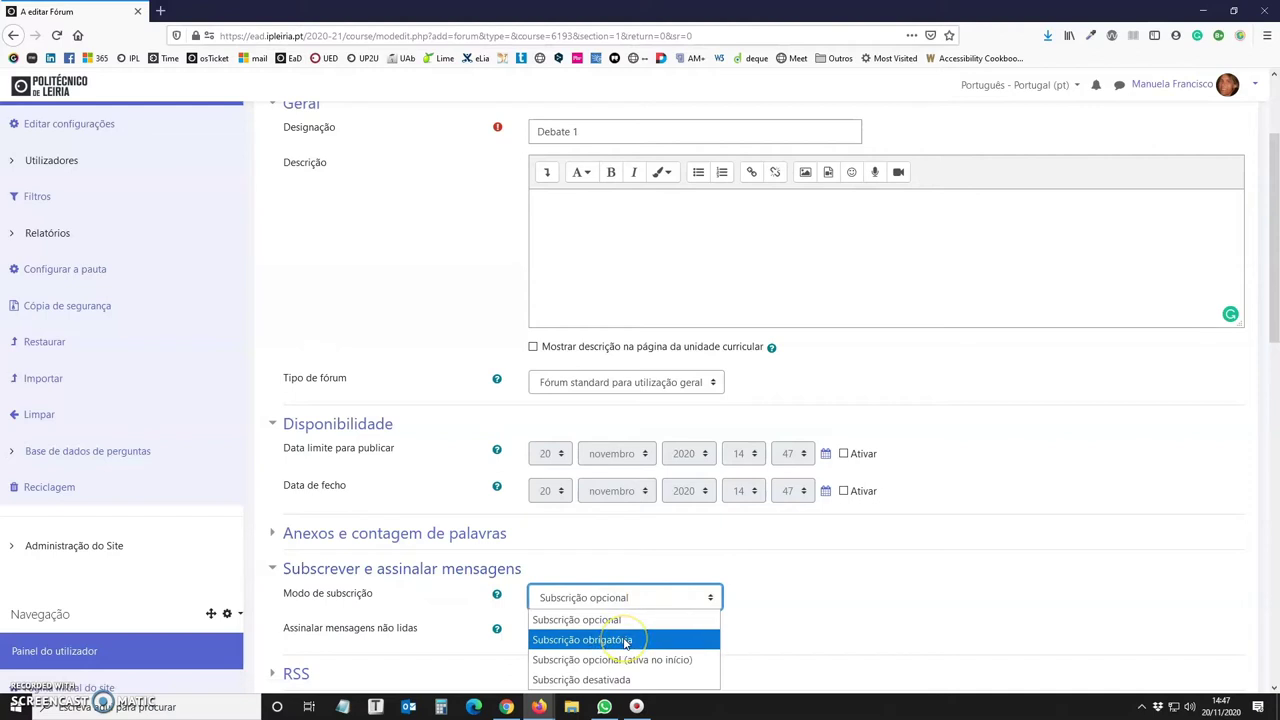
{"action": "left_click", "coordinate": [626, 641]}
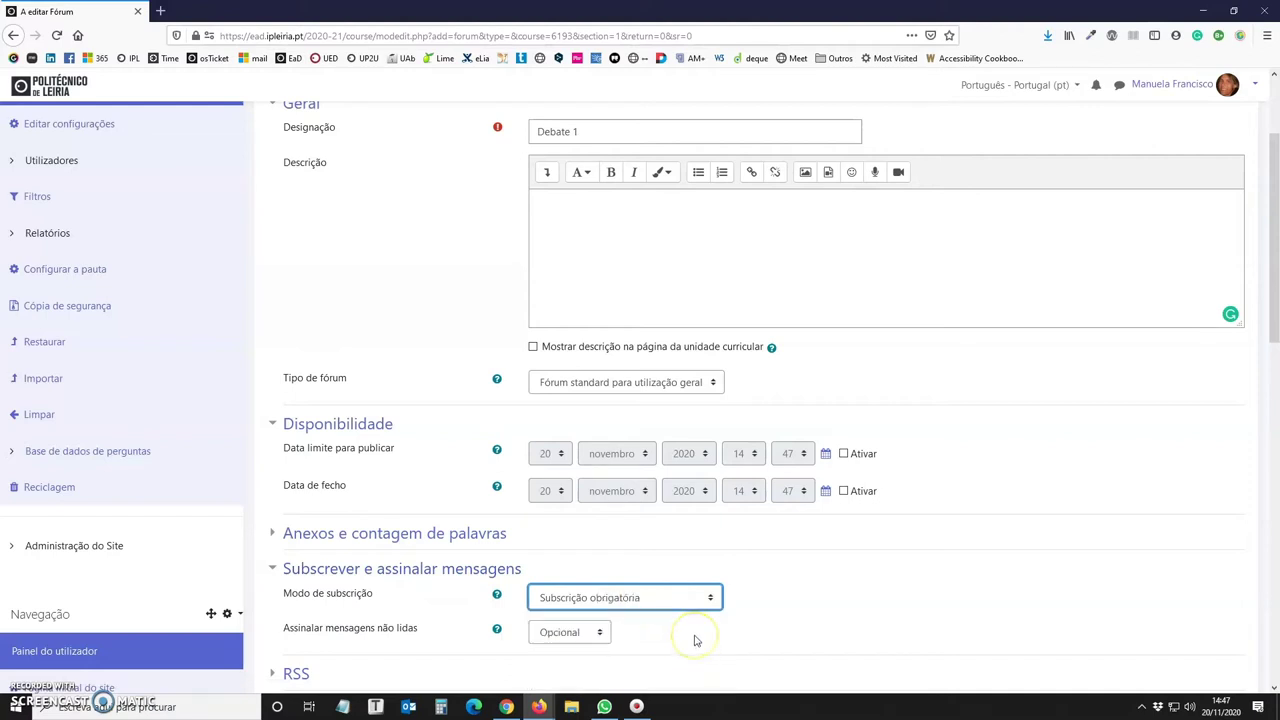
- Expand the "Avaliação global do fórum" settings of the new forum
{"action": "scroll", "coordinate": [696, 640], "scroll_direction": "down", "scroll_amount": 3}
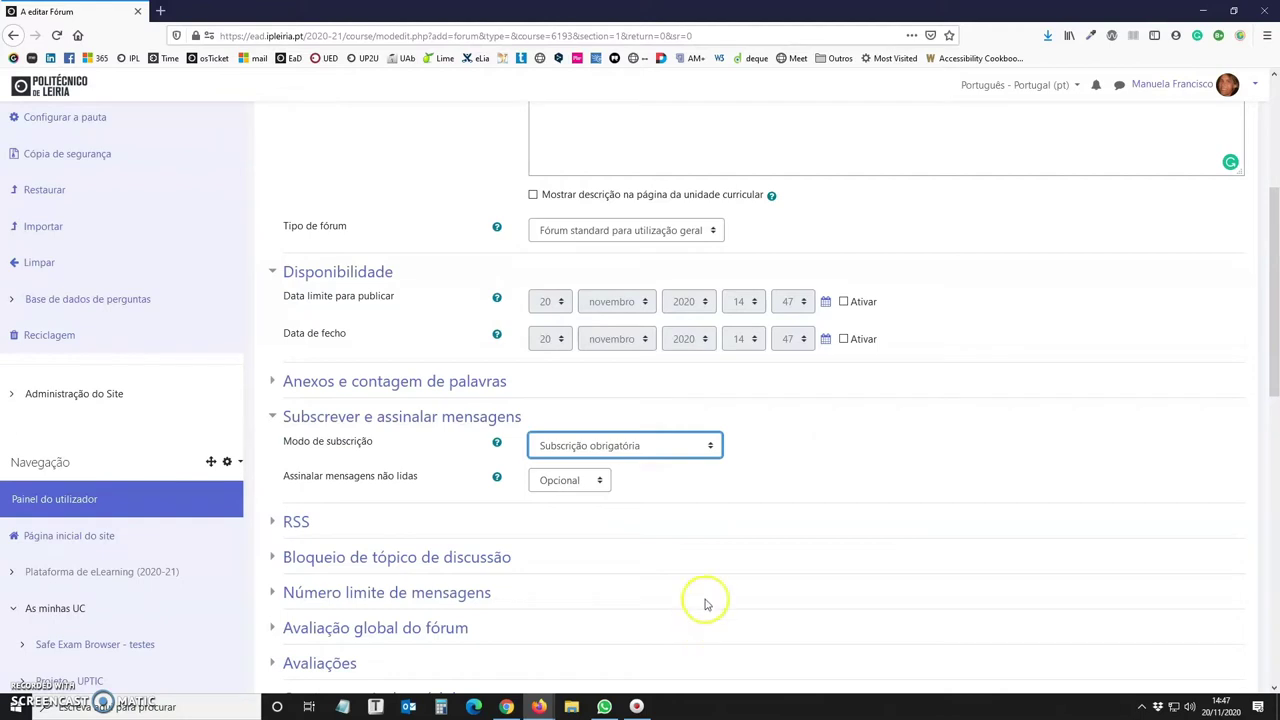
{"action": "scroll", "coordinate": [705, 605], "scroll_direction": "down", "scroll_amount": 3}
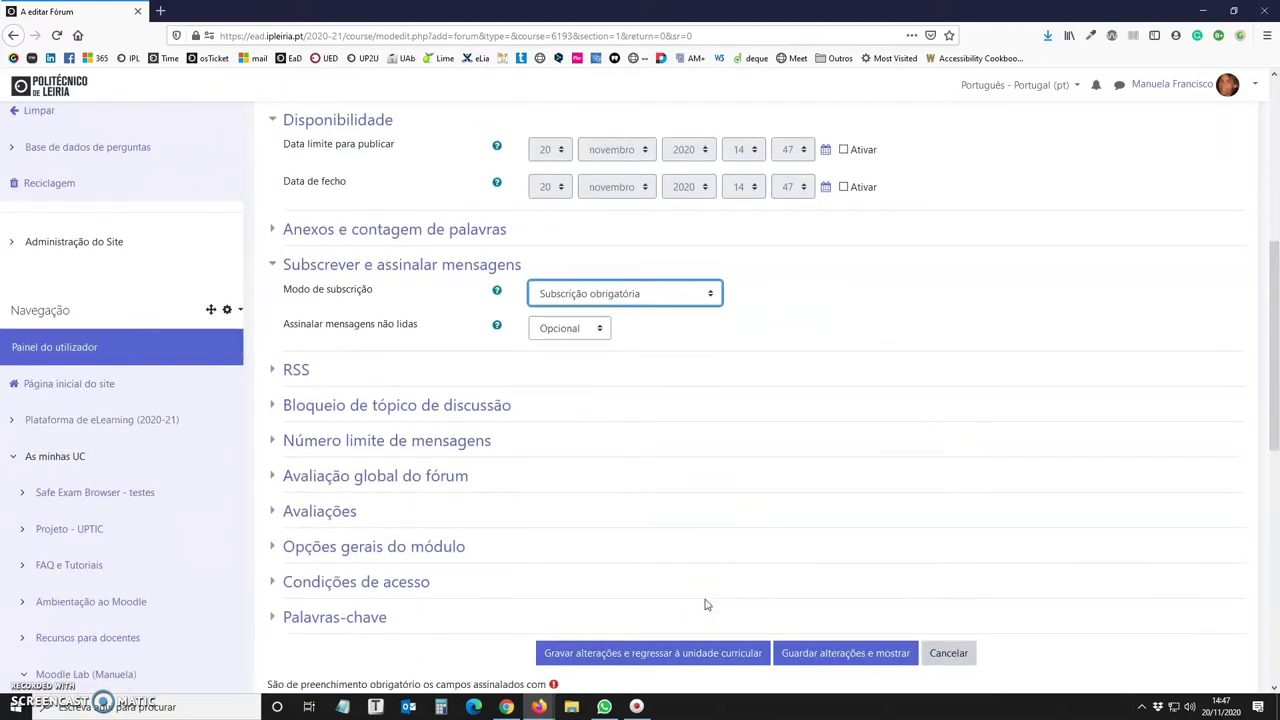
{"action": "left_click", "coordinate": [334, 479]}
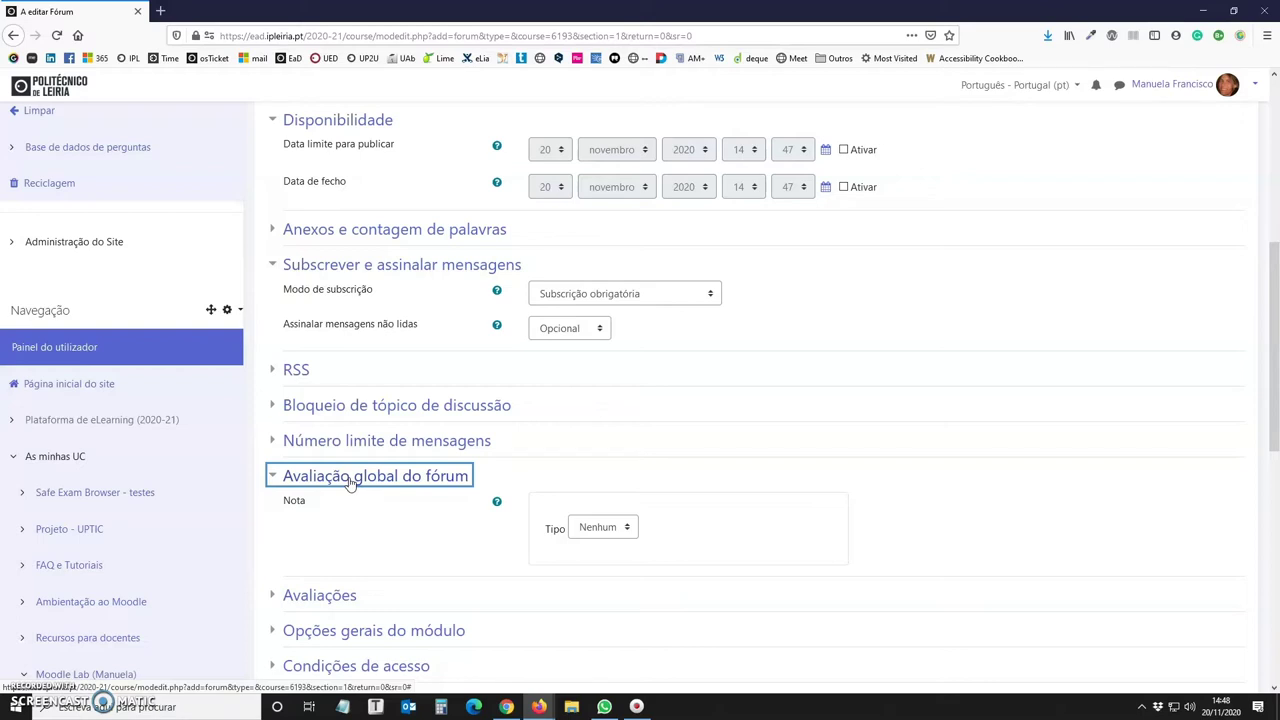
- Try the grade type Escala for the whole-forum grading and look through the available scales
{"action": "left_click", "coordinate": [600, 527]}
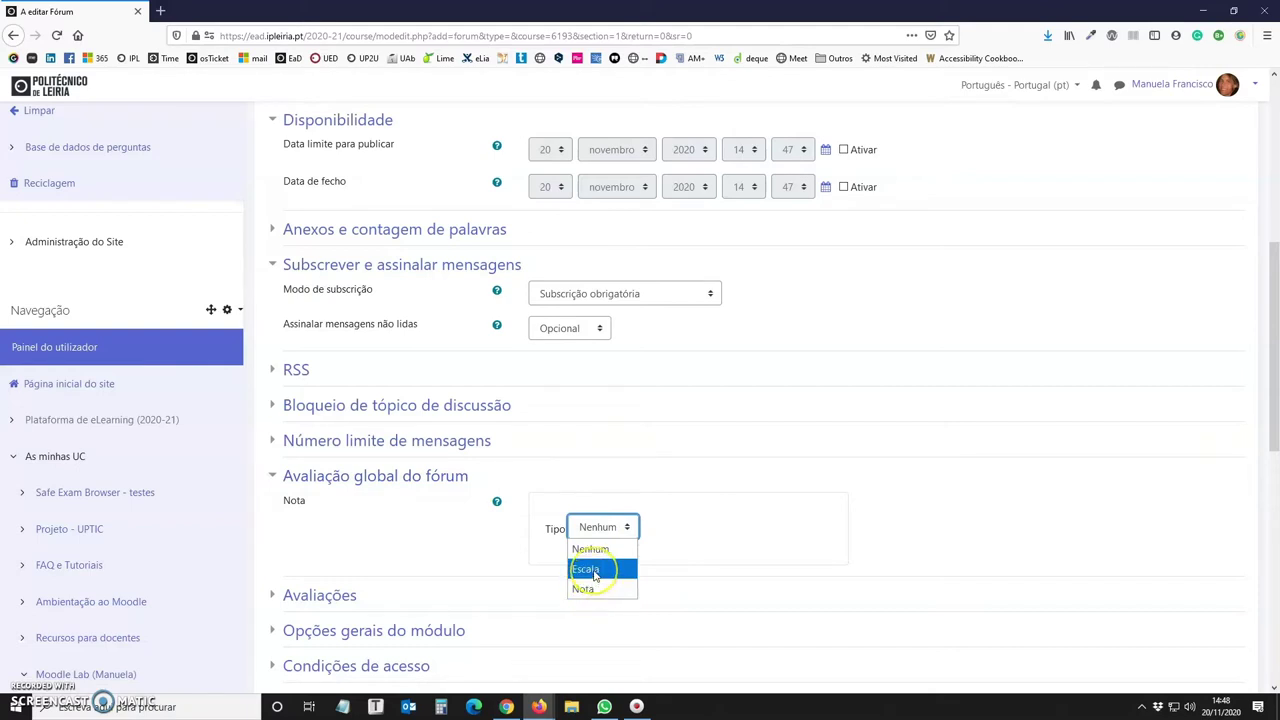
{"action": "left_click", "coordinate": [595, 570]}
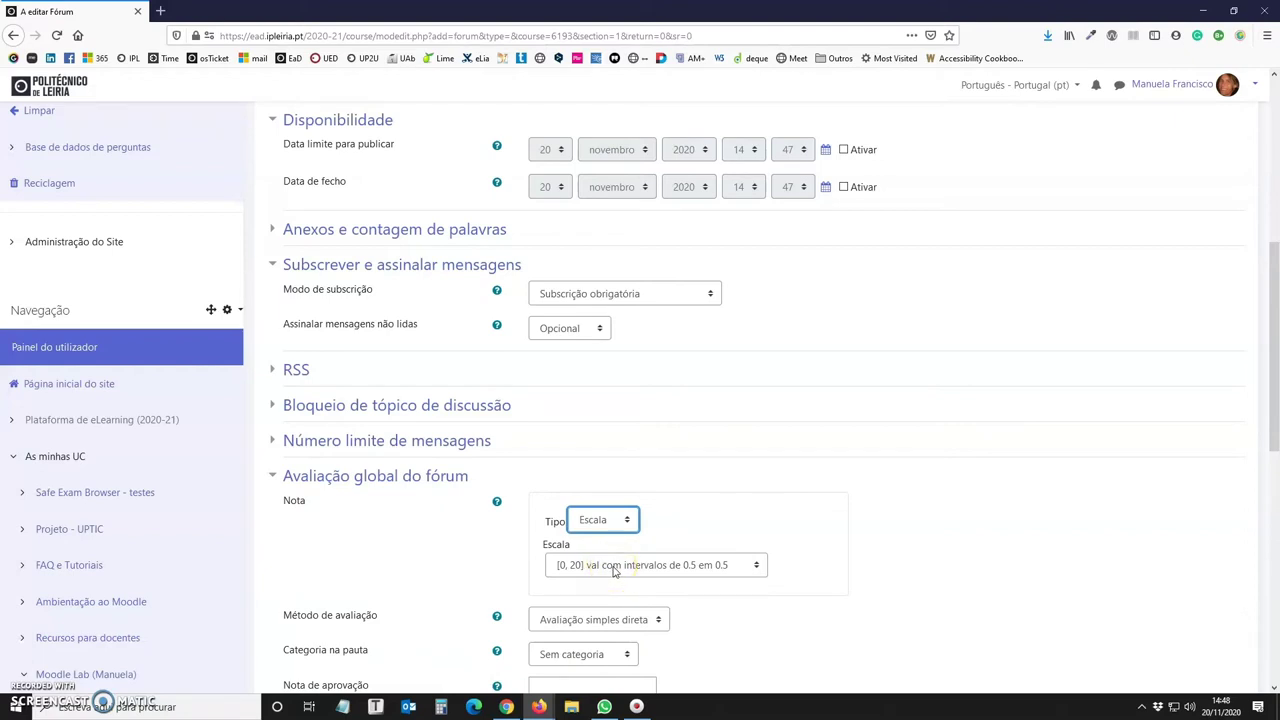
{"action": "left_click", "coordinate": [604, 567]}
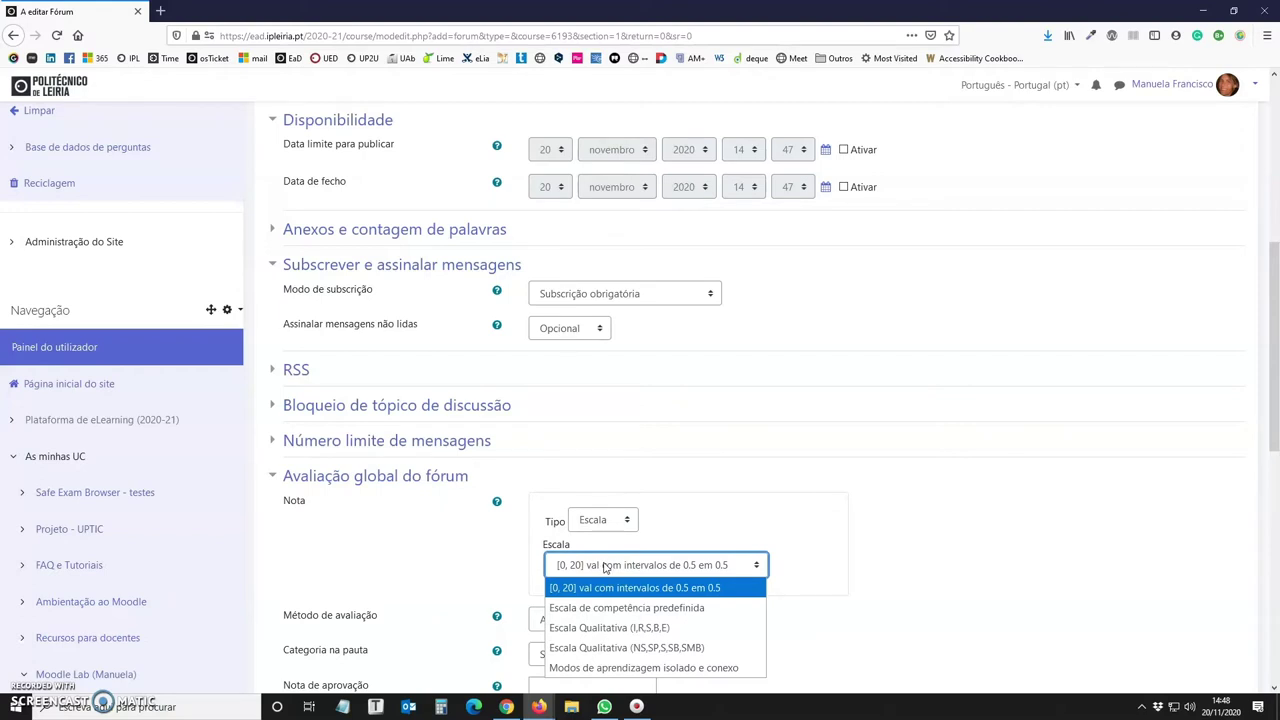
{"action": "left_click", "coordinate": [600, 612]}
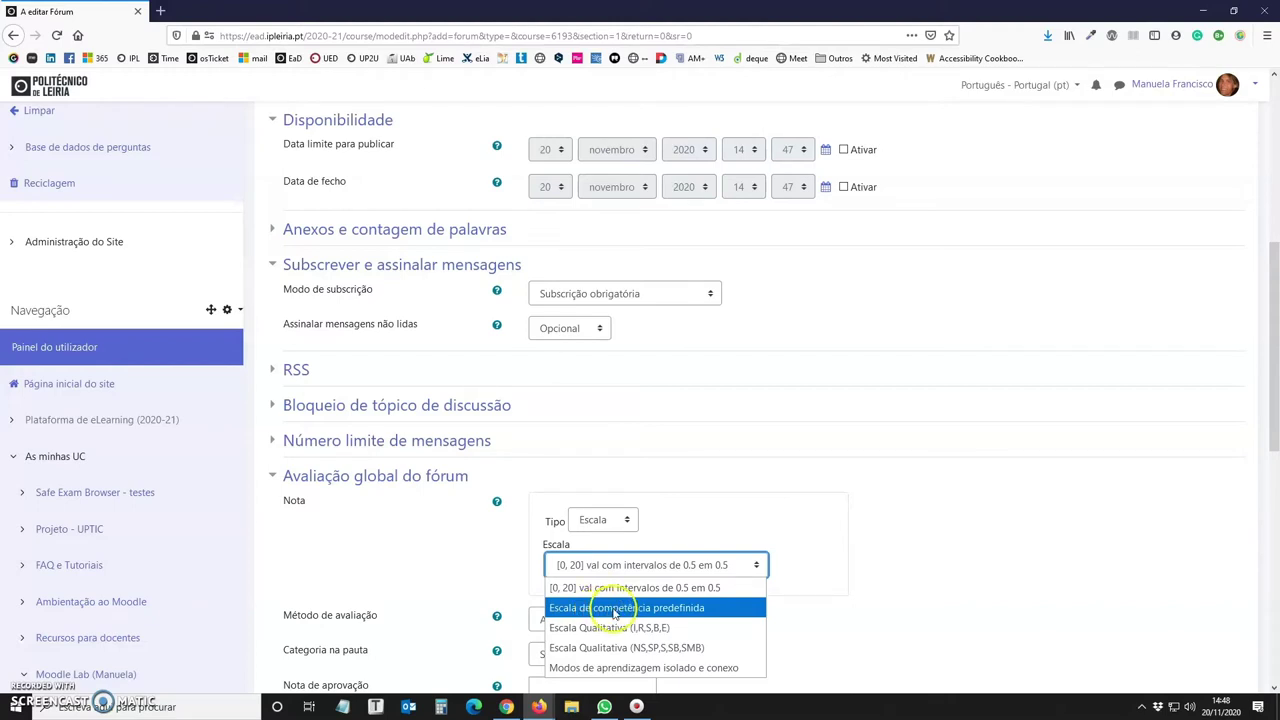
{"action": "left_click", "coordinate": [698, 610]}
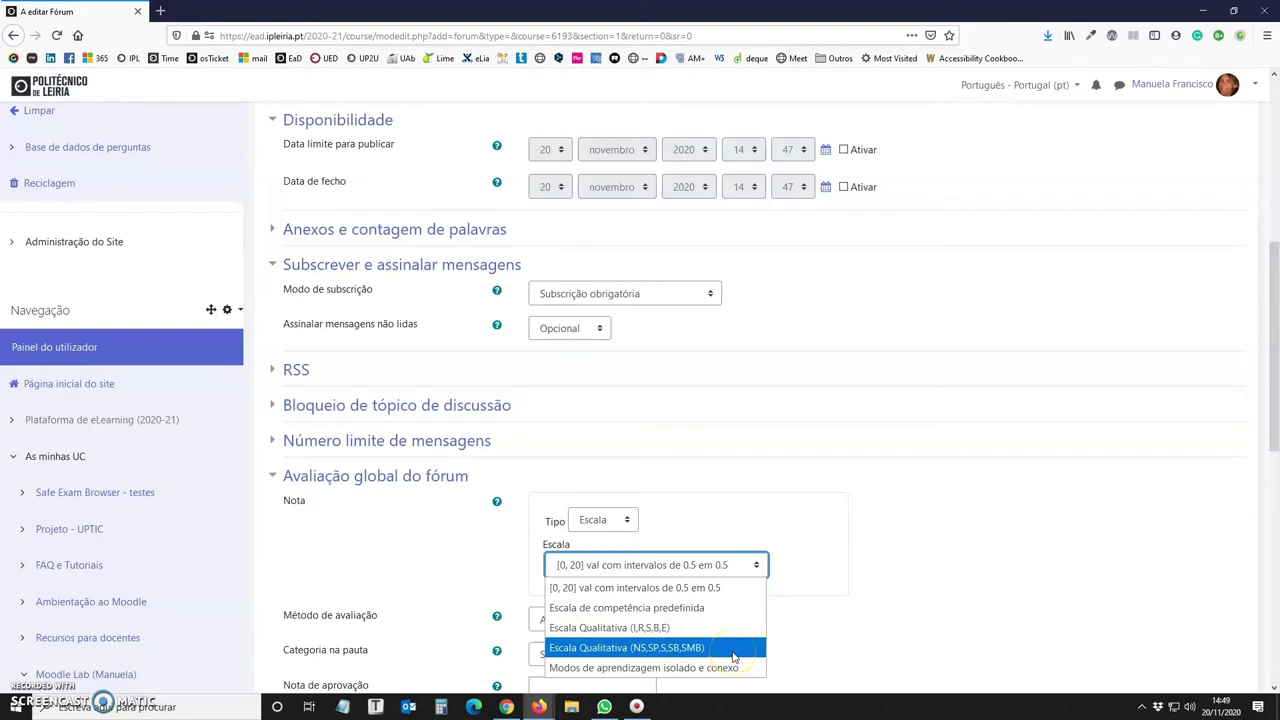
- Set the whole-forum grade type to Nota with a maximum of 20, keeping "Avaliação simples direta" as the grading method
{"action": "scroll", "coordinate": [522, 503], "scroll_direction": "down", "scroll_amount": 3}
{"action": "left_click", "coordinate": [593, 368]}
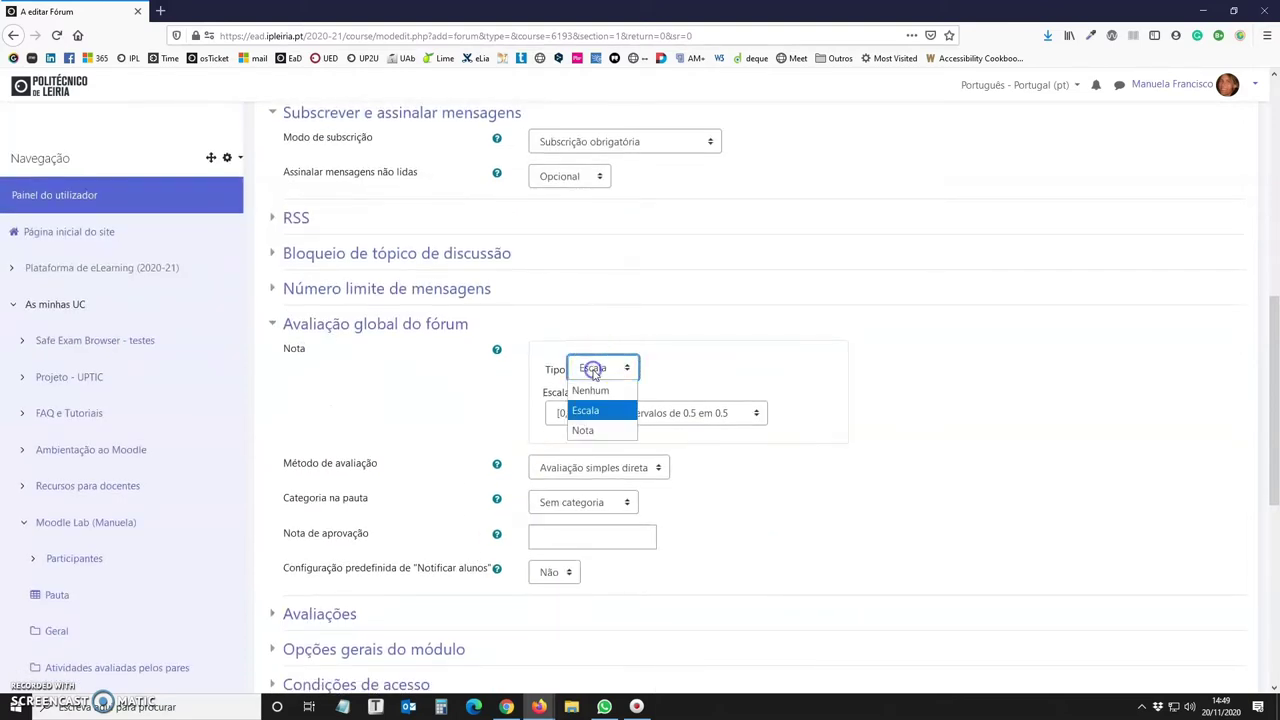
{"action": "left_click", "coordinate": [585, 431]}
{"action": "key", "text": "Tab"}
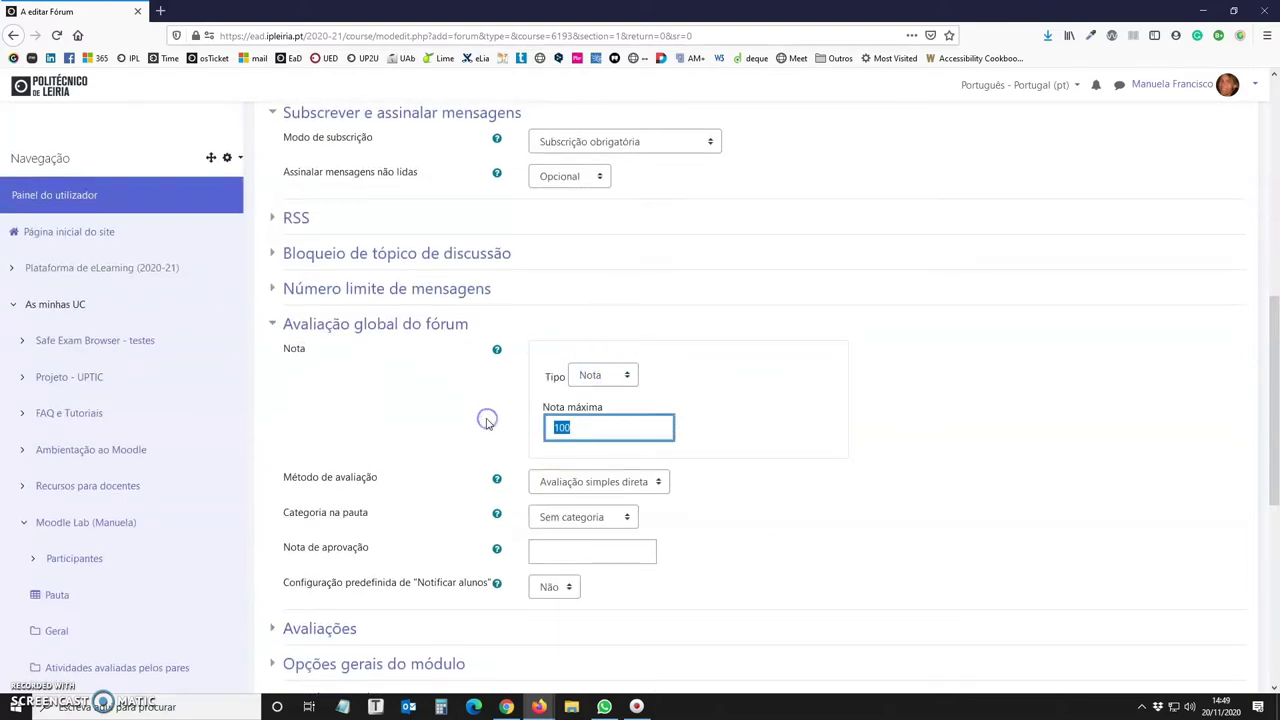
{"action": "type", "text": "20"}
{"action": "left_click", "coordinate": [591, 482]}
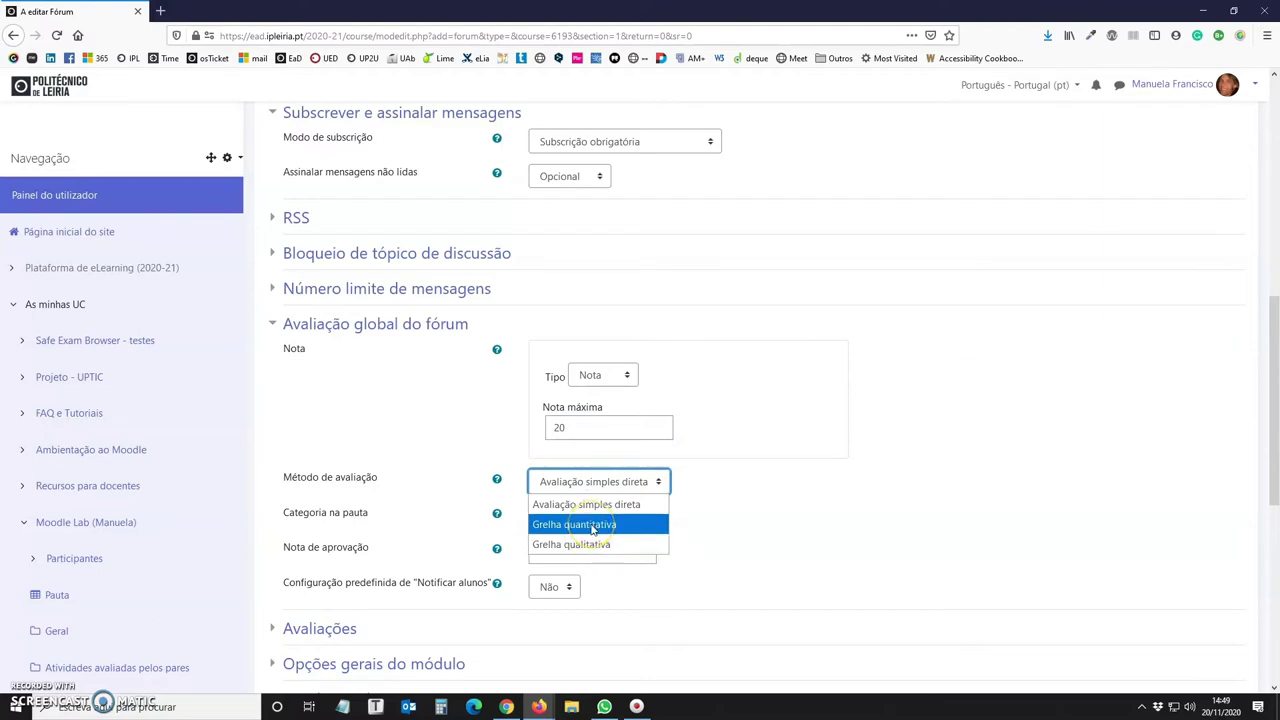
{"action": "left_click", "coordinate": [600, 484]}
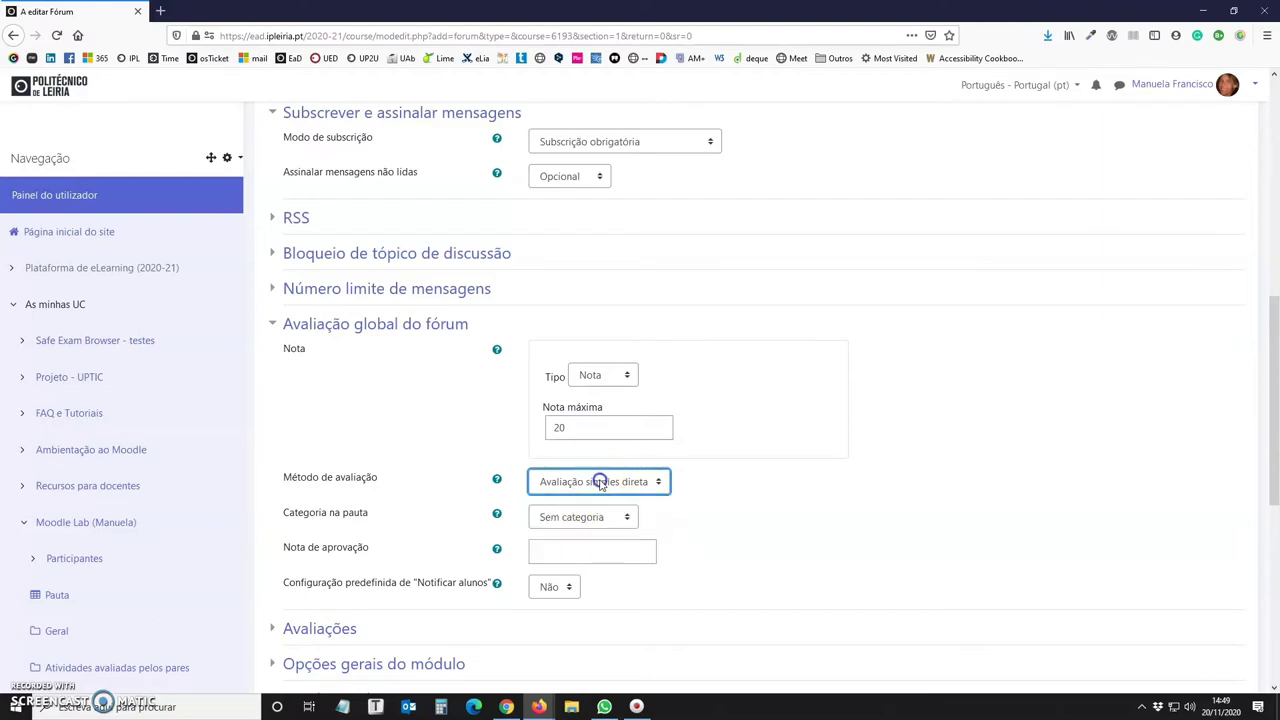
- In the forum's "Avaliações" settings, set the rating aggregation type to "Nota média"
{"action": "scroll", "coordinate": [425, 543], "scroll_direction": "down", "scroll_amount": 4}
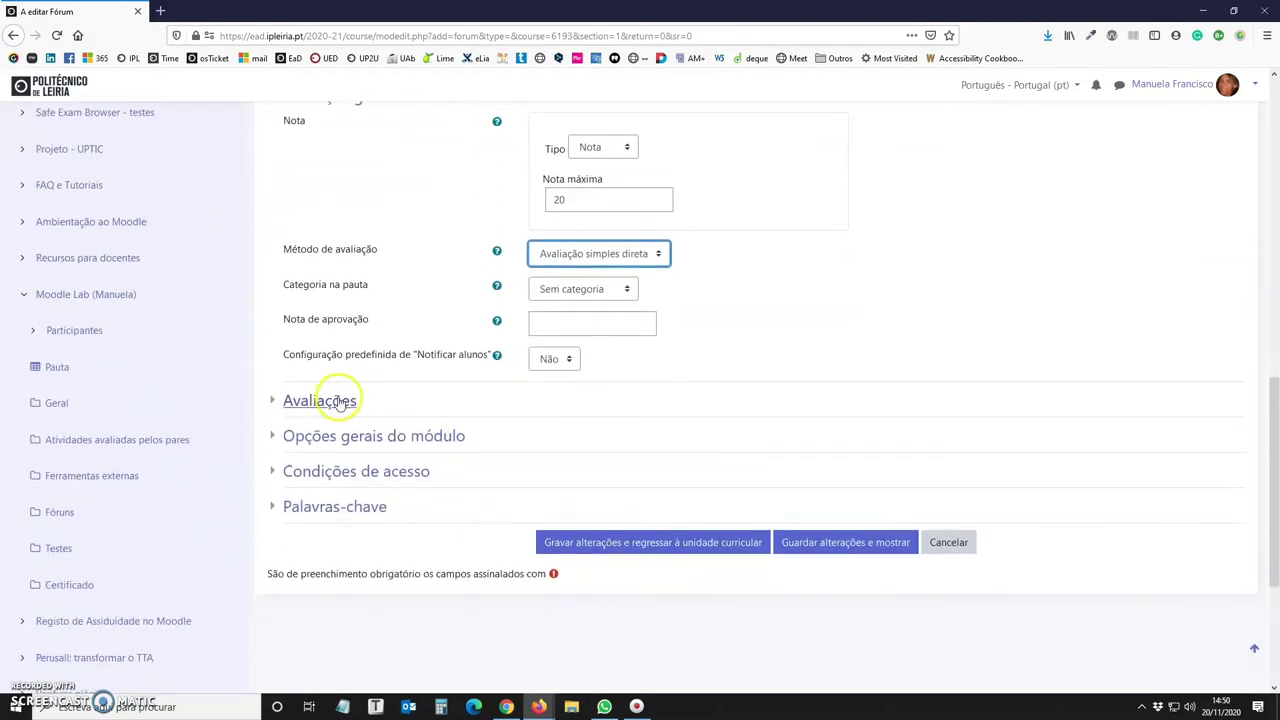
{"action": "left_click", "coordinate": [330, 401]}
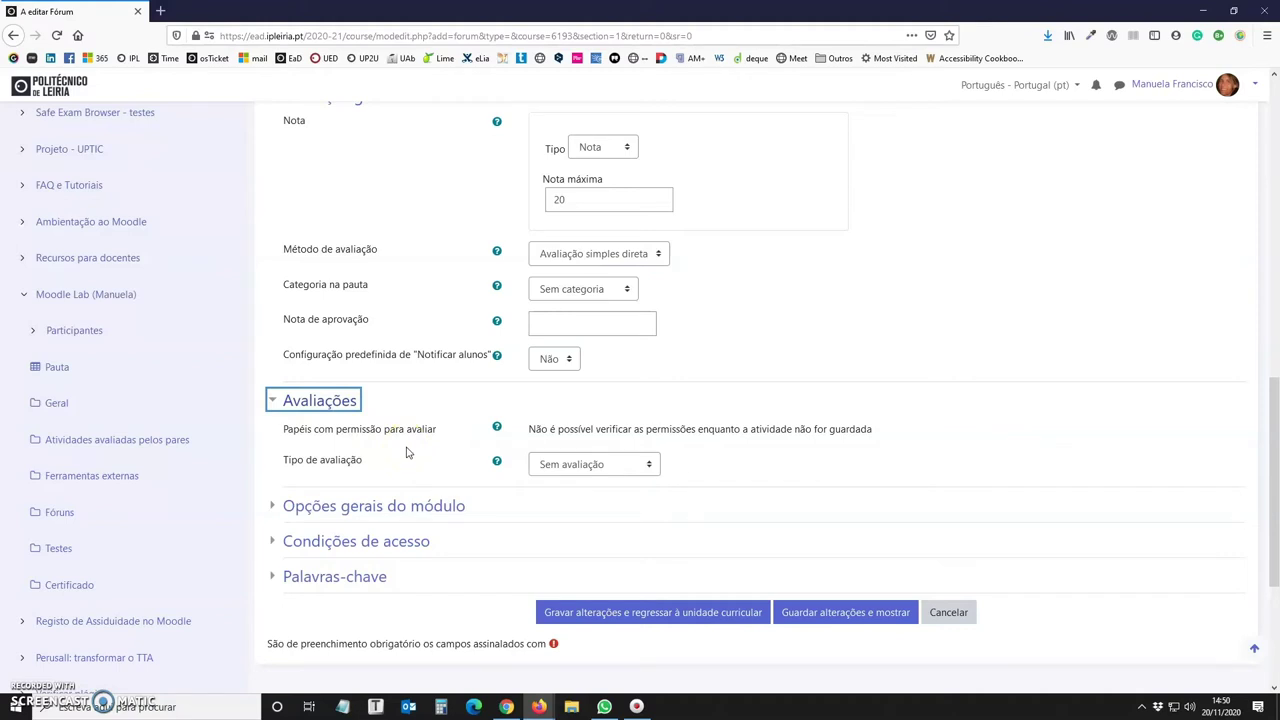
{"action": "left_click", "coordinate": [565, 466]}
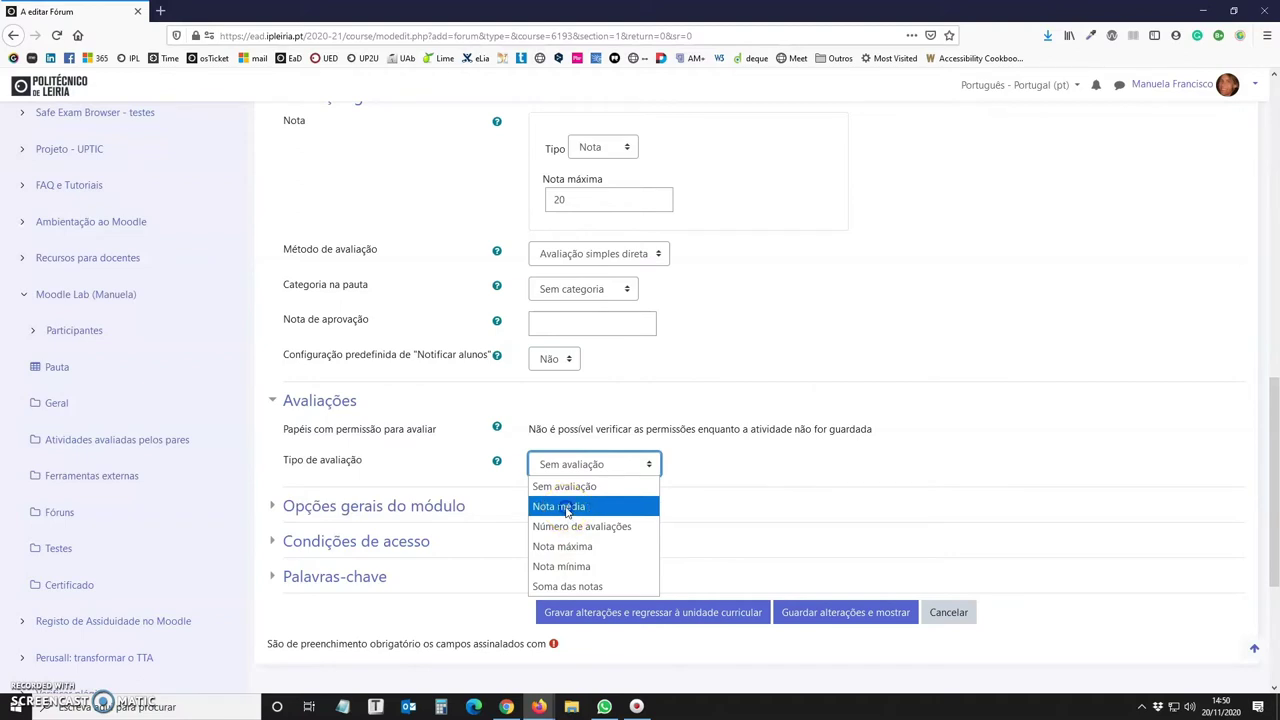
{"action": "left_click", "coordinate": [560, 506]}
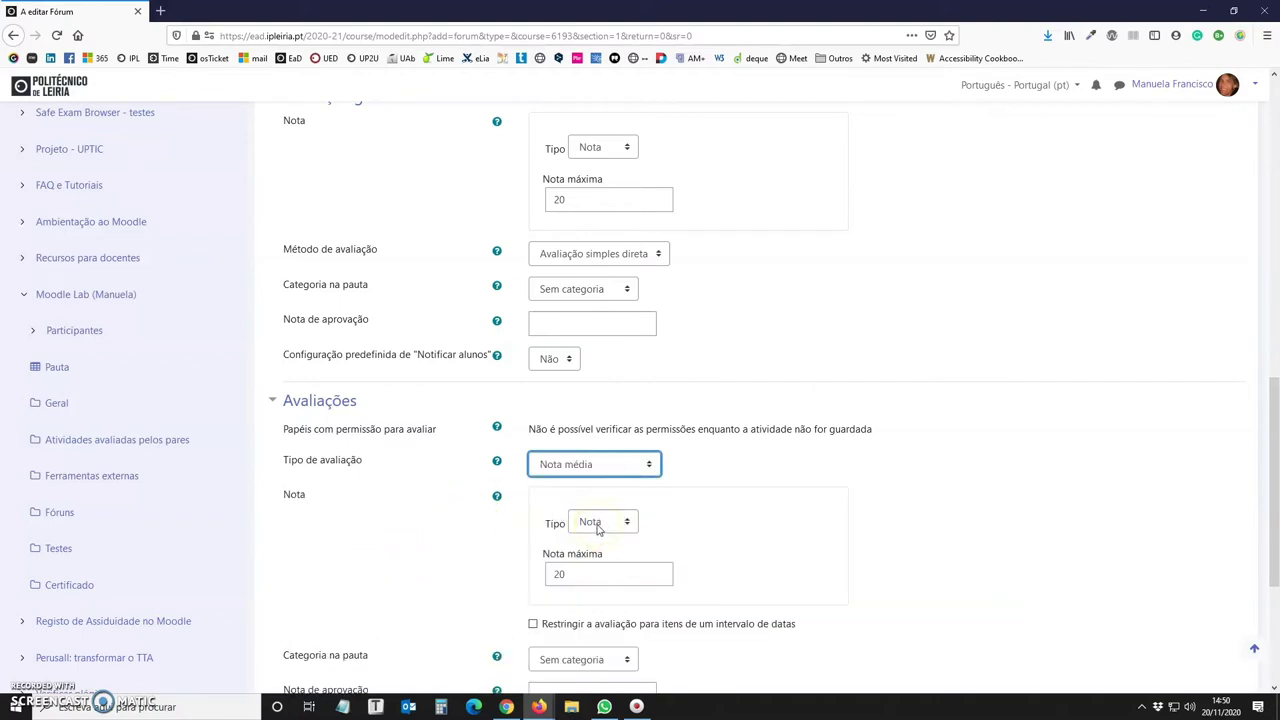
{"action": "left_click", "coordinate": [577, 571]}
{"action": "left_click_drag", "start_coordinate": [577, 571], "coordinate": [556, 570]}
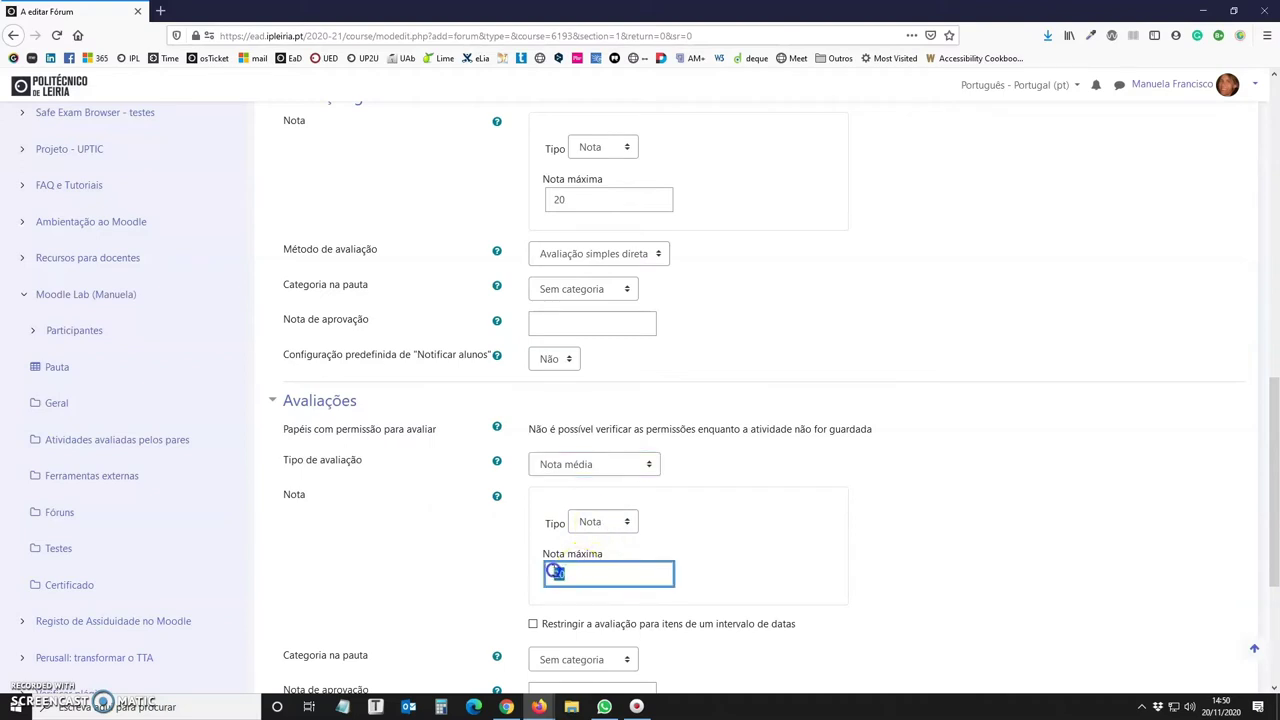
{"action": "double_click", "coordinate": [548, 568]}
- Set the ratings' grade type to Escala and choose the scale "Escala Qualitativa (I,R,S,B,E)"
{"action": "left_click", "coordinate": [607, 521]}
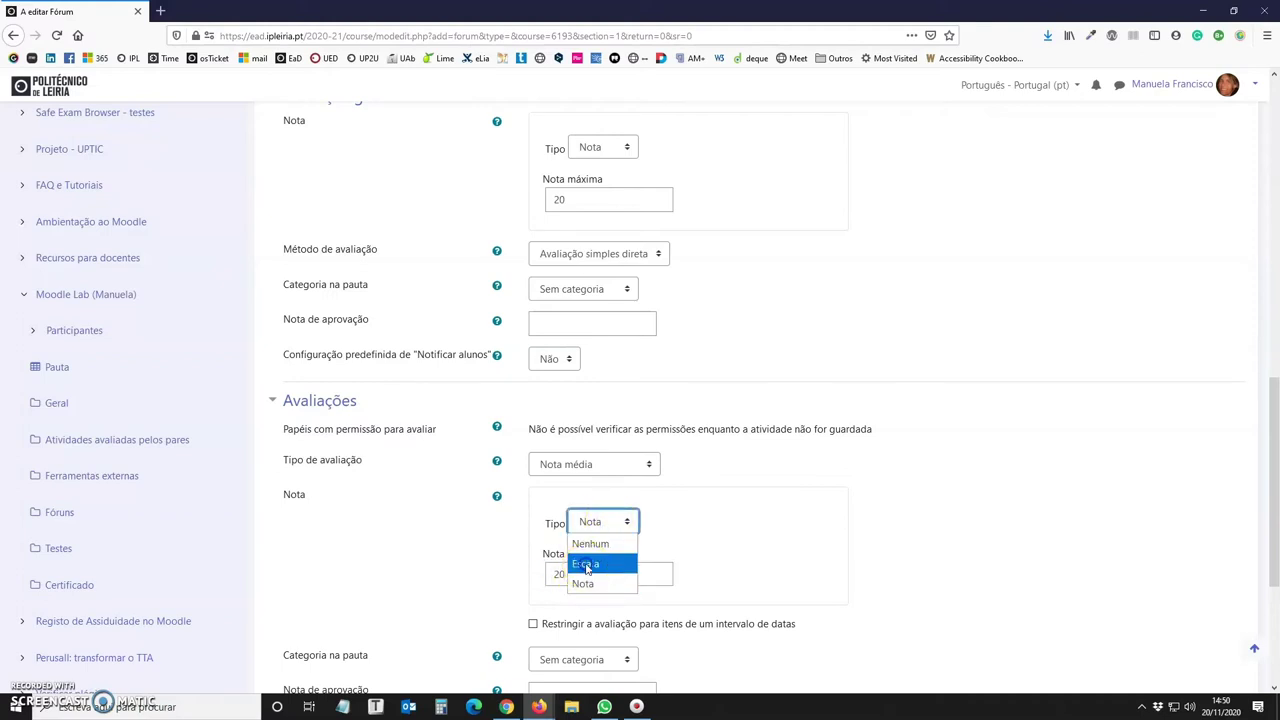
{"action": "left_click", "coordinate": [586, 564]}
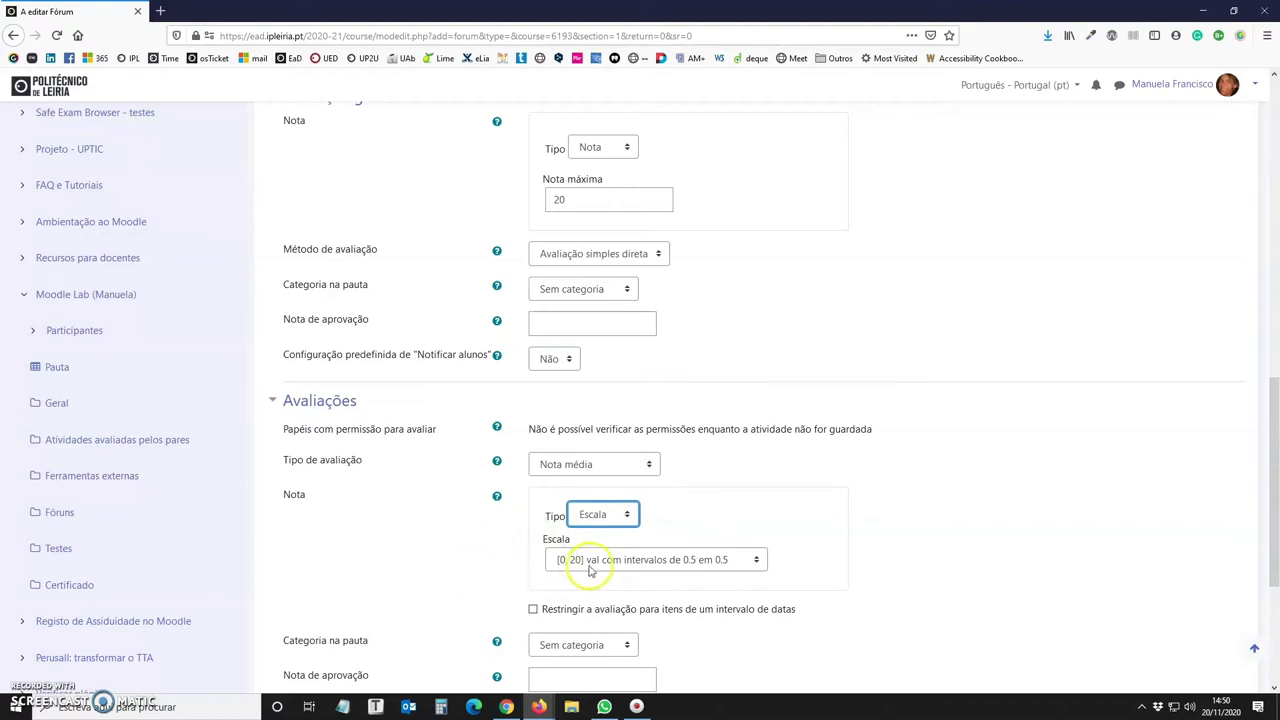
{"action": "left_click", "coordinate": [593, 565]}
{"action": "left_click", "coordinate": [443, 571]}
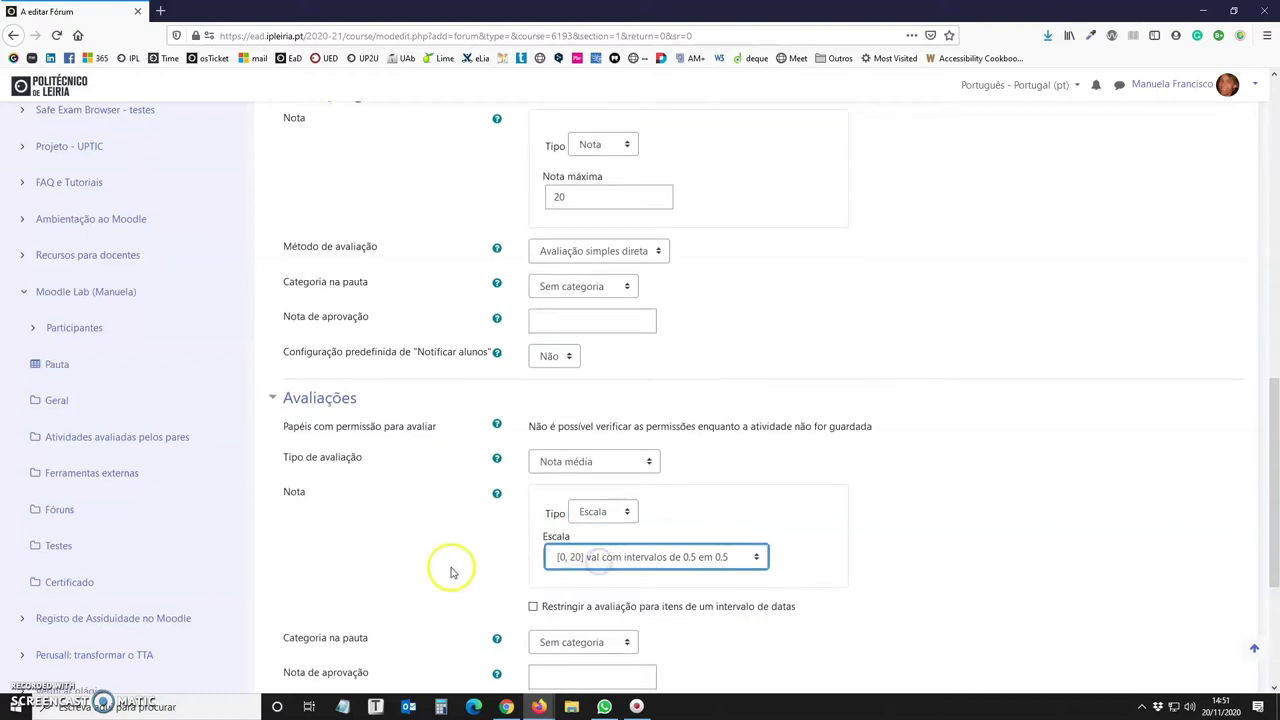
{"action": "scroll", "coordinate": [623, 486], "scroll_direction": "down", "scroll_amount": 3}
{"action": "left_click", "coordinate": [630, 418]}
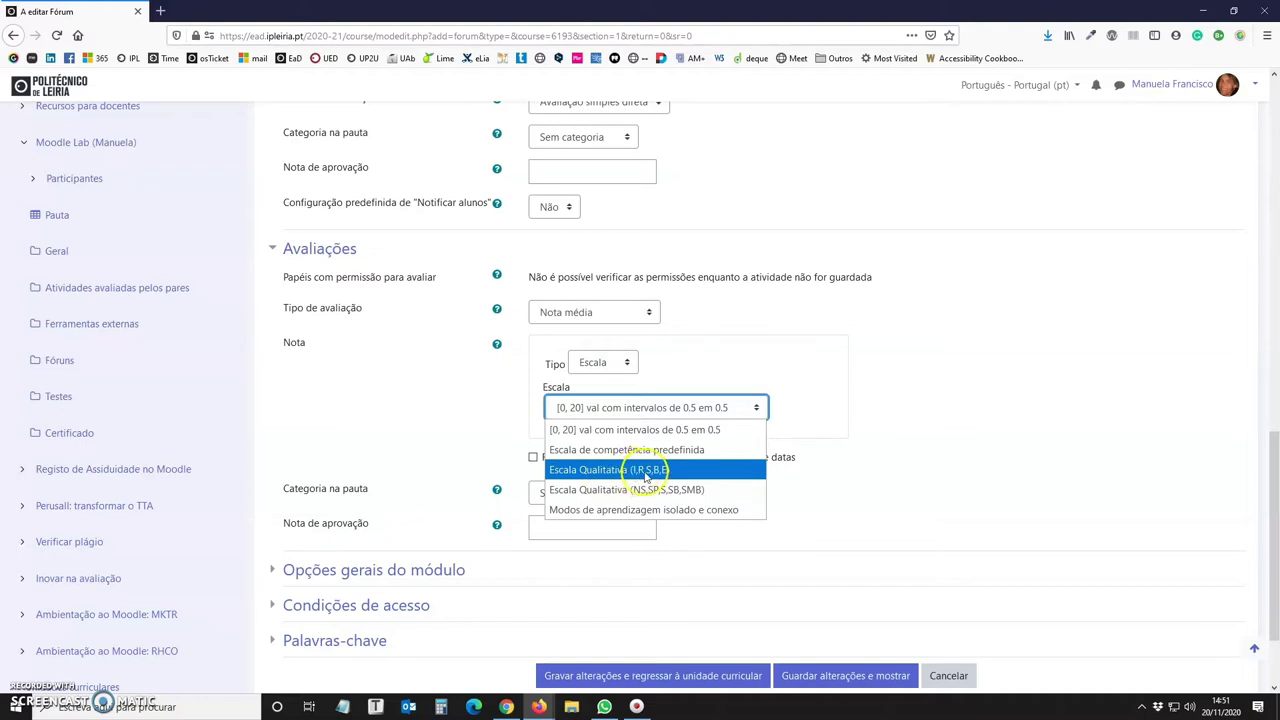
{"action": "left_click", "coordinate": [629, 474]}
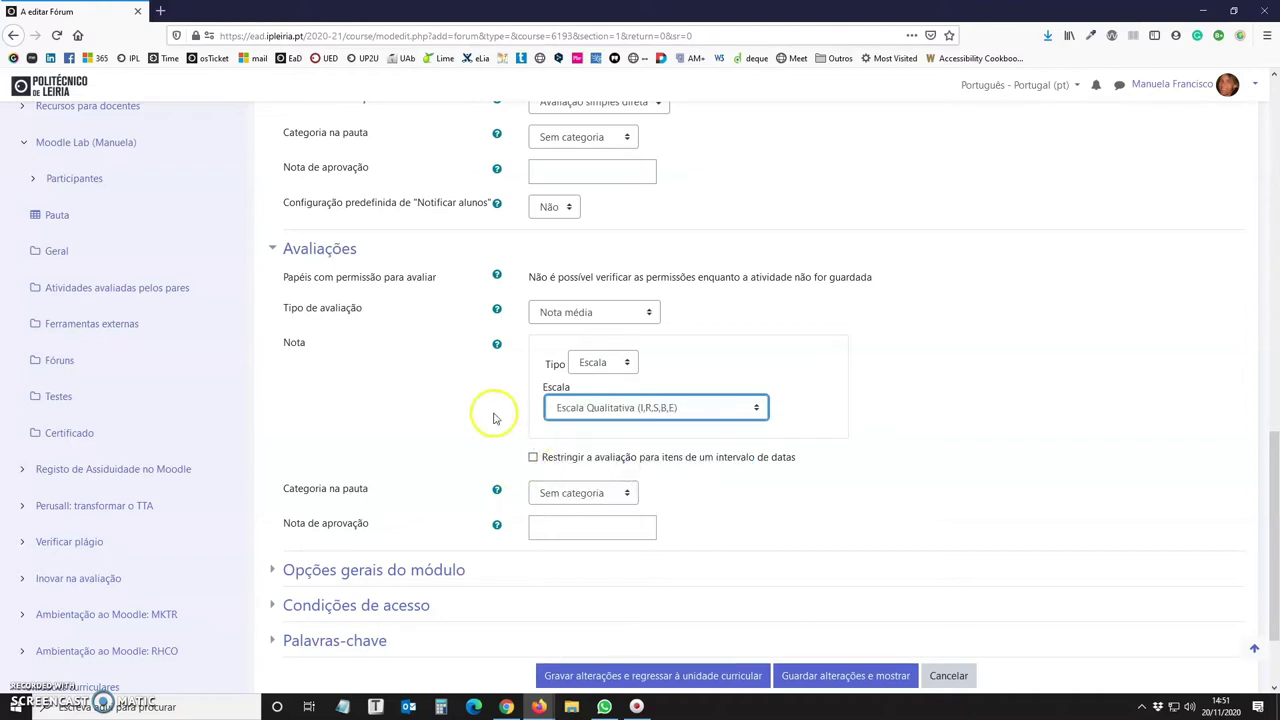
- Save the forum settings, returning to the course page, and open the "Debate 1" forum
{"action": "scroll", "coordinate": [430, 415], "scroll_direction": "down", "scroll_amount": 2}
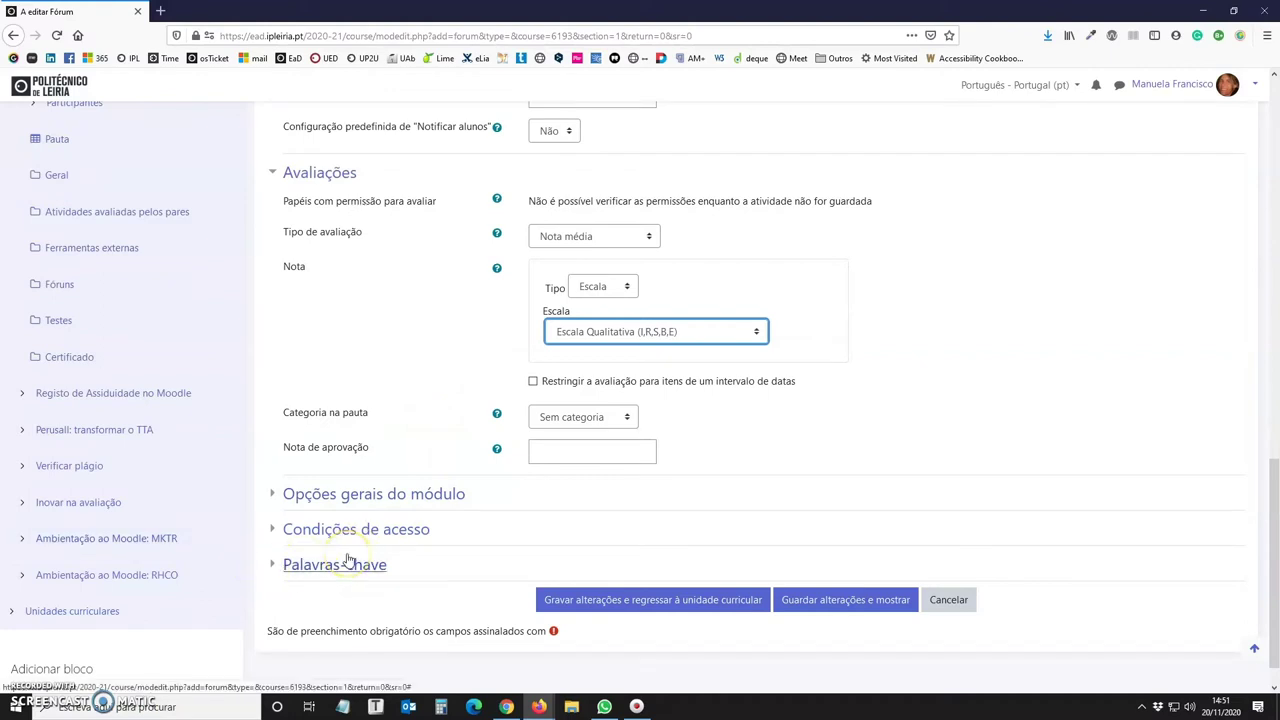
{"action": "left_click", "coordinate": [704, 610]}
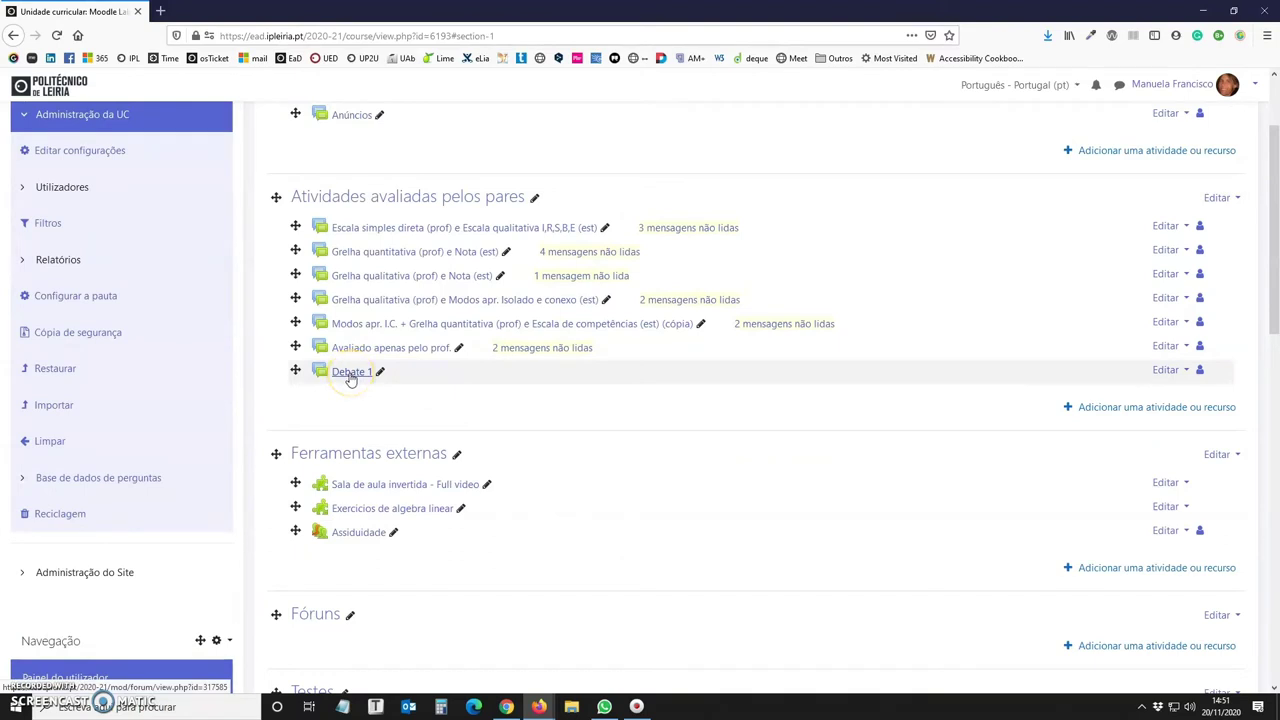
{"action": "left_click", "coordinate": [350, 376]}
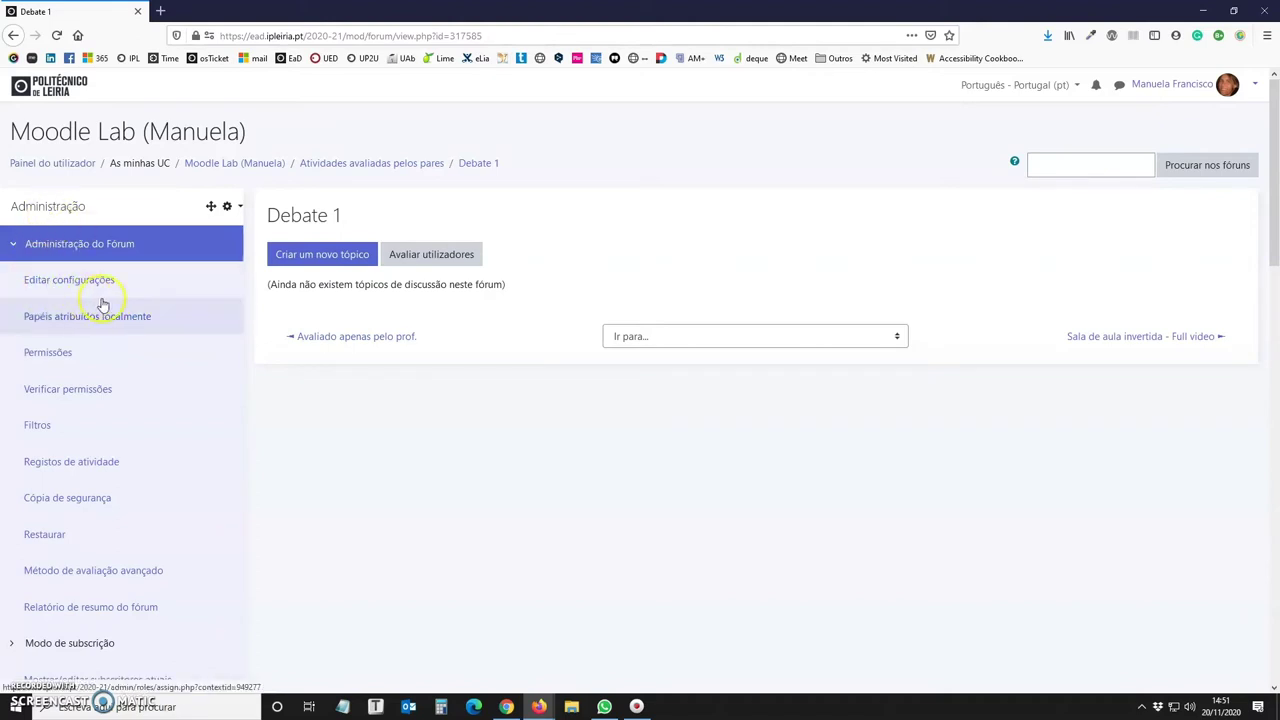
- In the forum's advanced grading settings, change the active grading method to "Grelha quantitativa" and start a new grading grid
{"action": "left_click", "coordinate": [85, 577]}
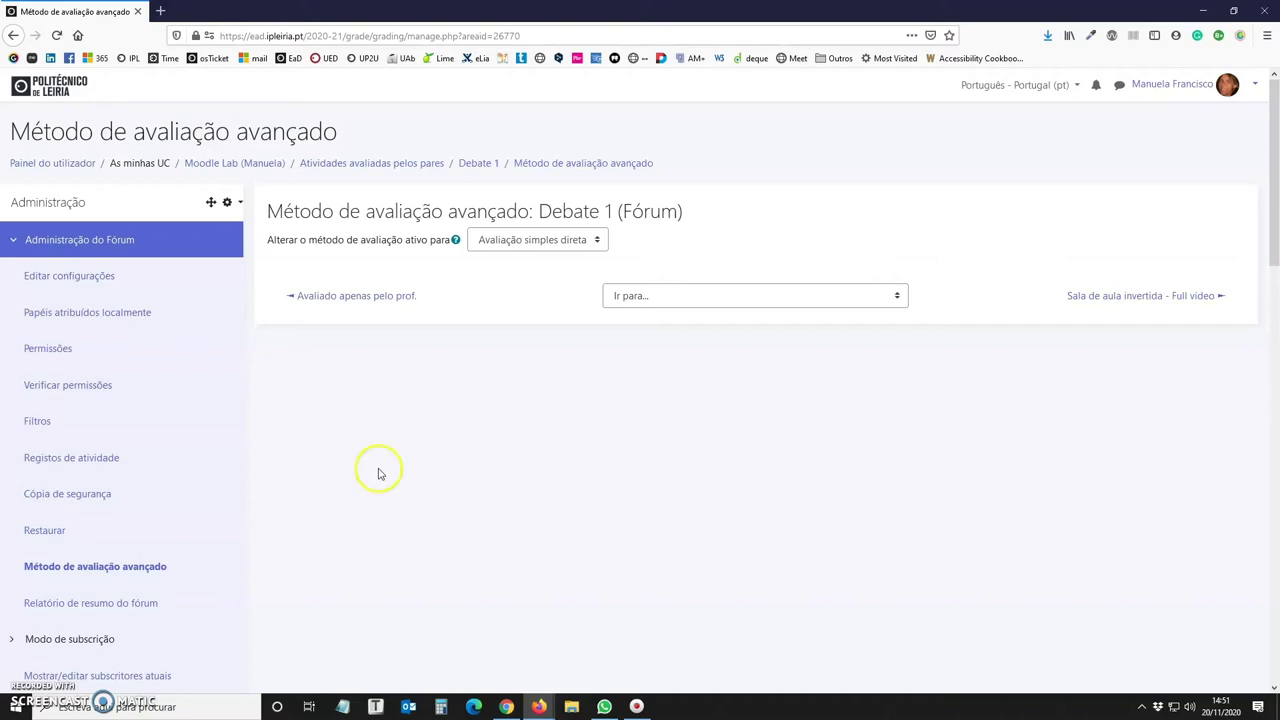
{"action": "left_click", "coordinate": [508, 246]}
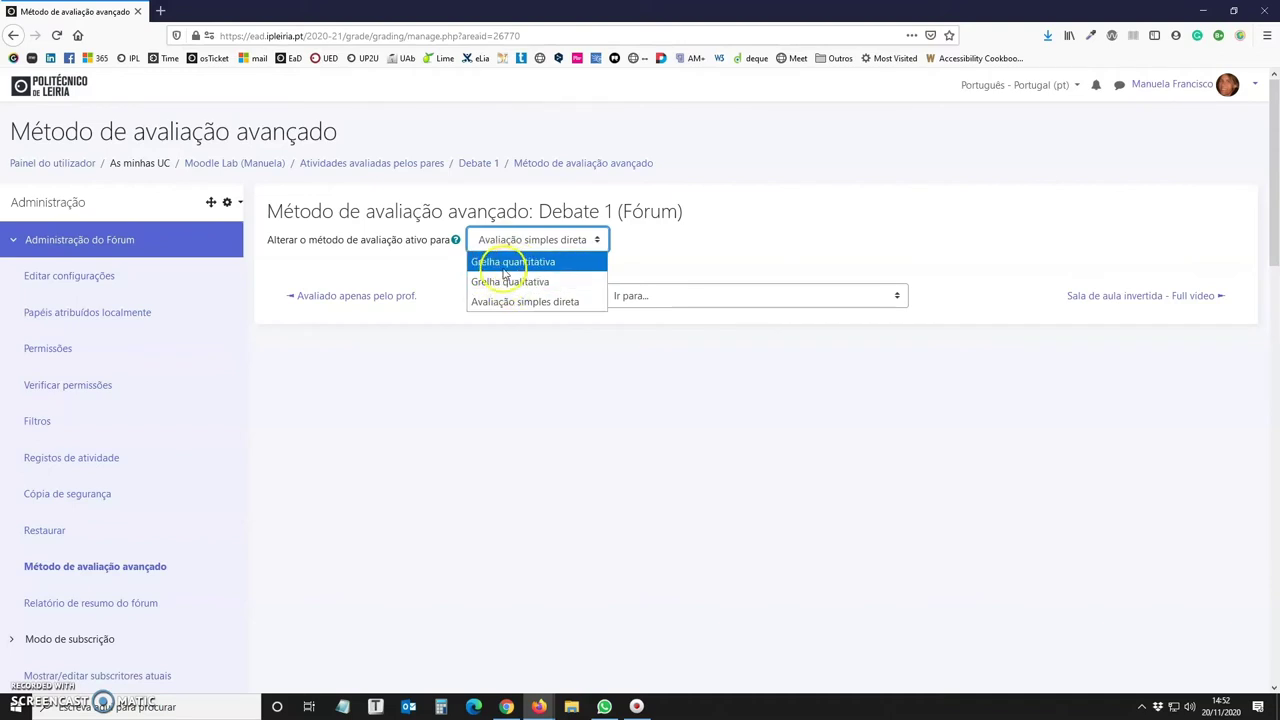
{"action": "left_click", "coordinate": [503, 263]}
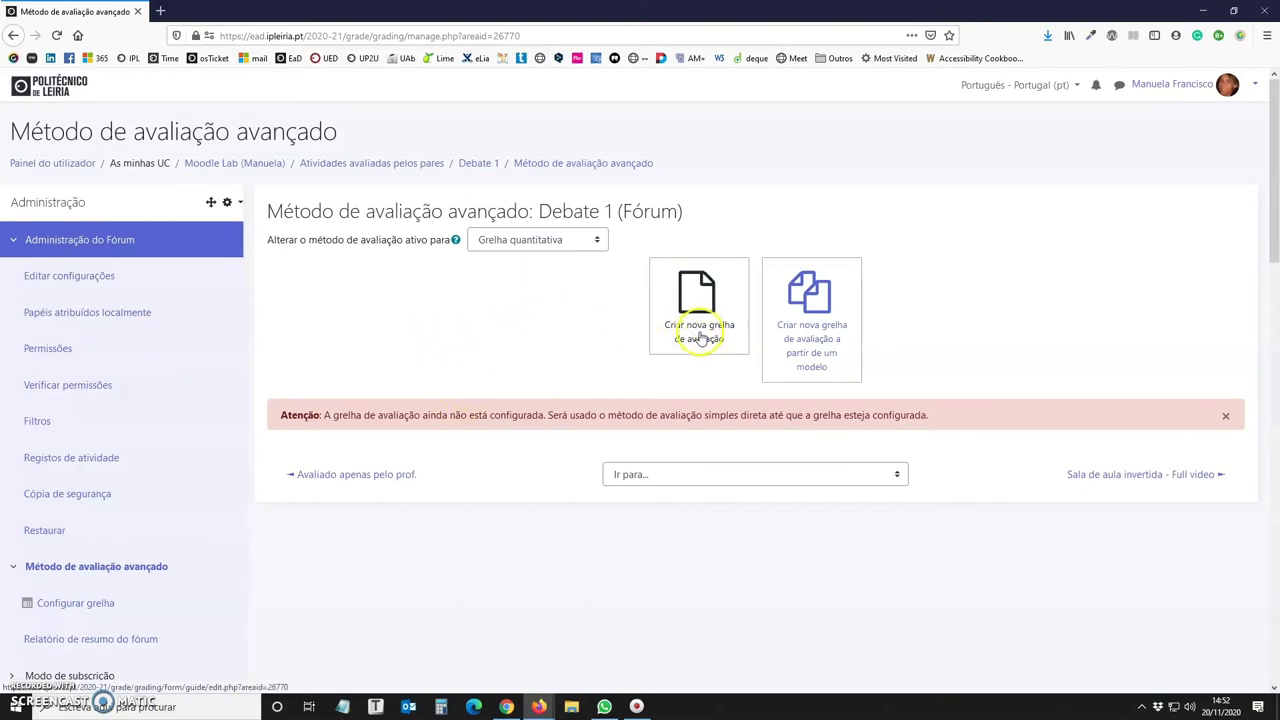
{"action": "left_click", "coordinate": [700, 338]}
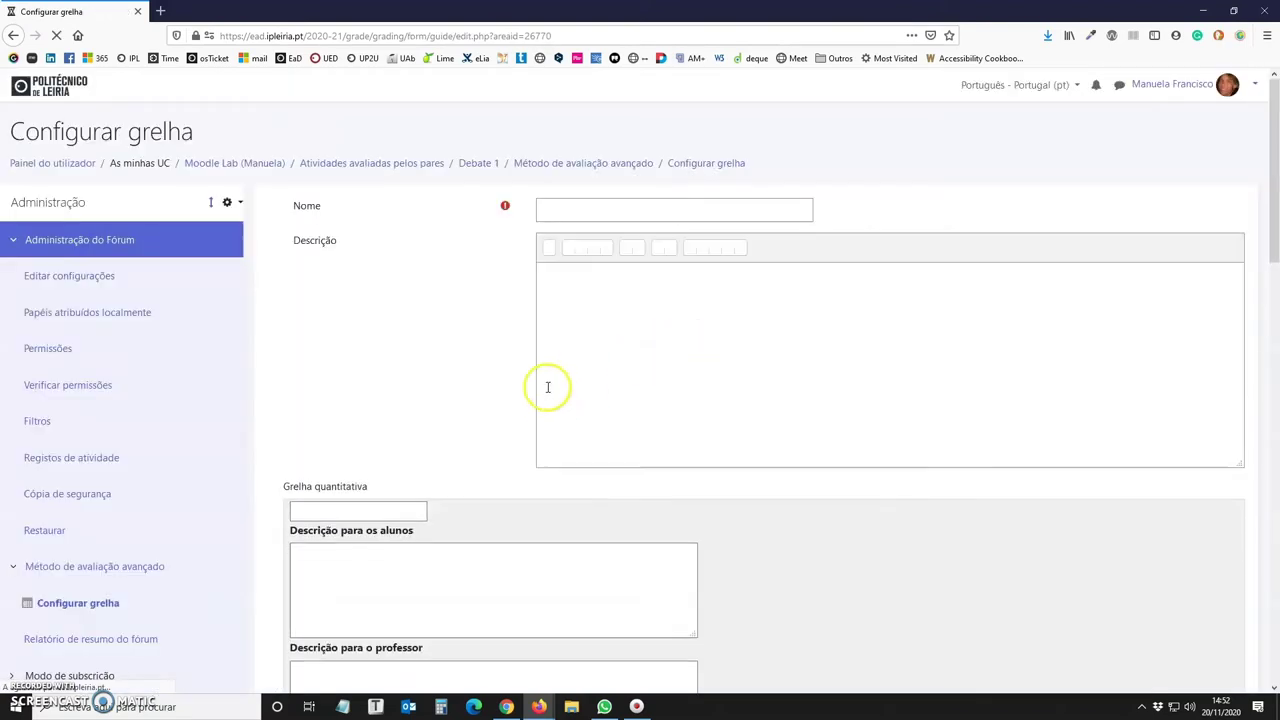
- Name the new grid's first criterion "Fundamentação" and add a second, empty criterion
{"action": "left_click", "coordinate": [621, 204]}
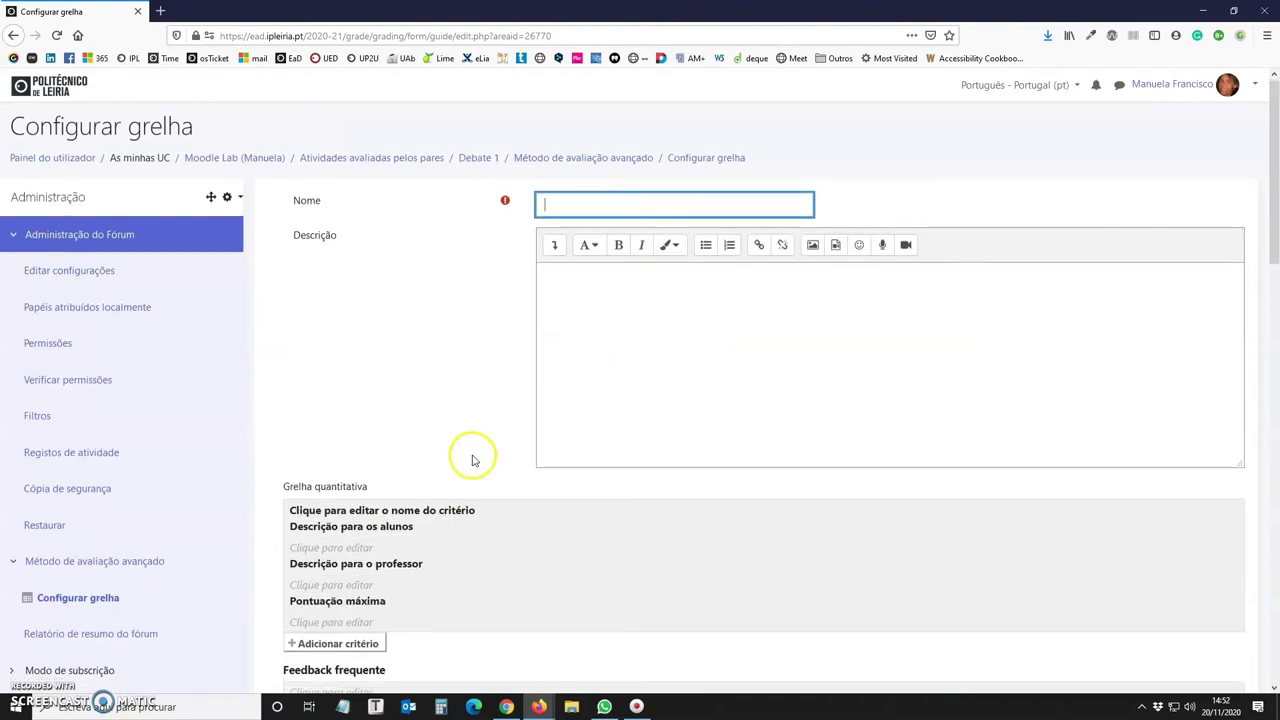
{"action": "scroll", "coordinate": [450, 470], "scroll_direction": "down", "scroll_amount": 1}
{"action": "left_click", "coordinate": [295, 438]}
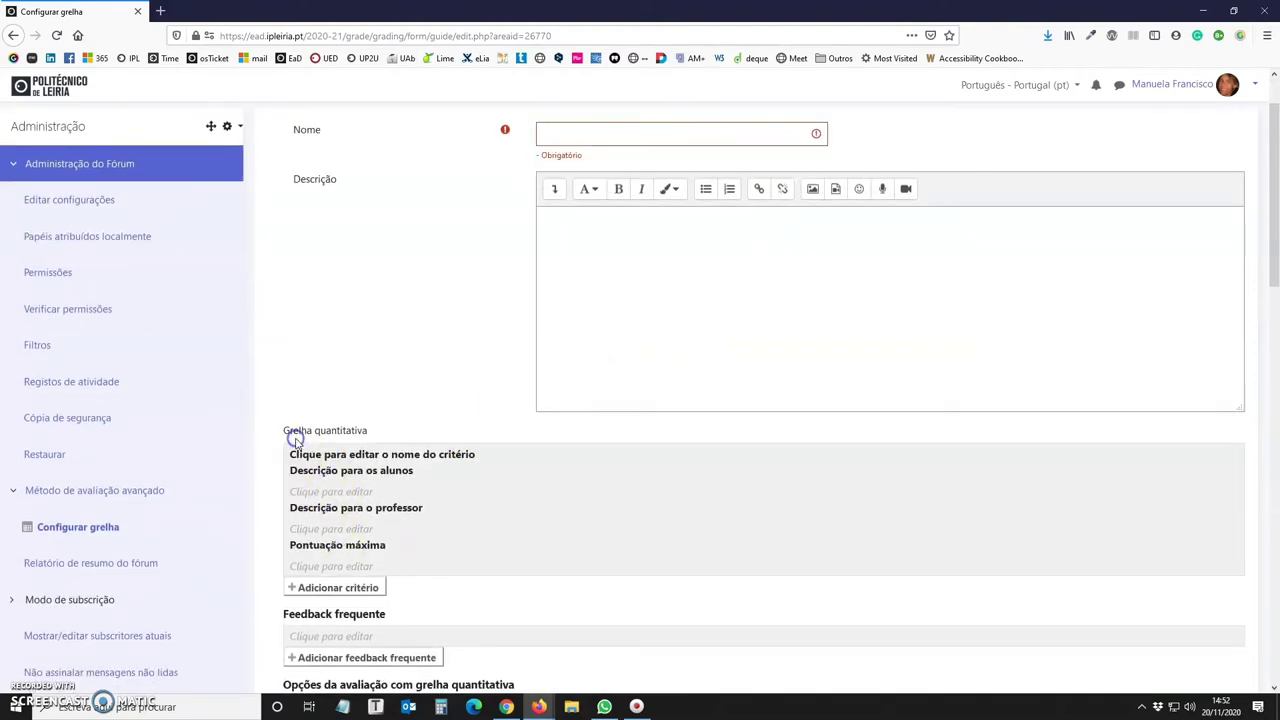
{"action": "left_click", "coordinate": [300, 453]}
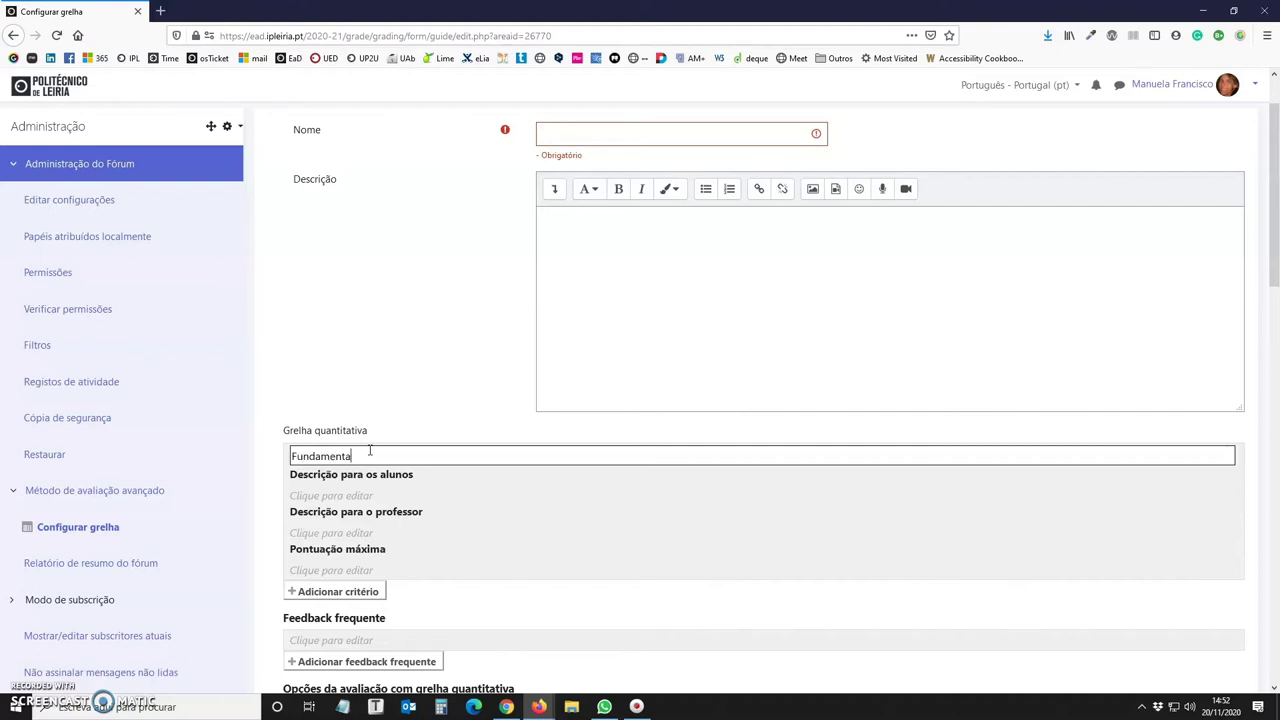
{"action": "left_click", "coordinate": [326, 567]}
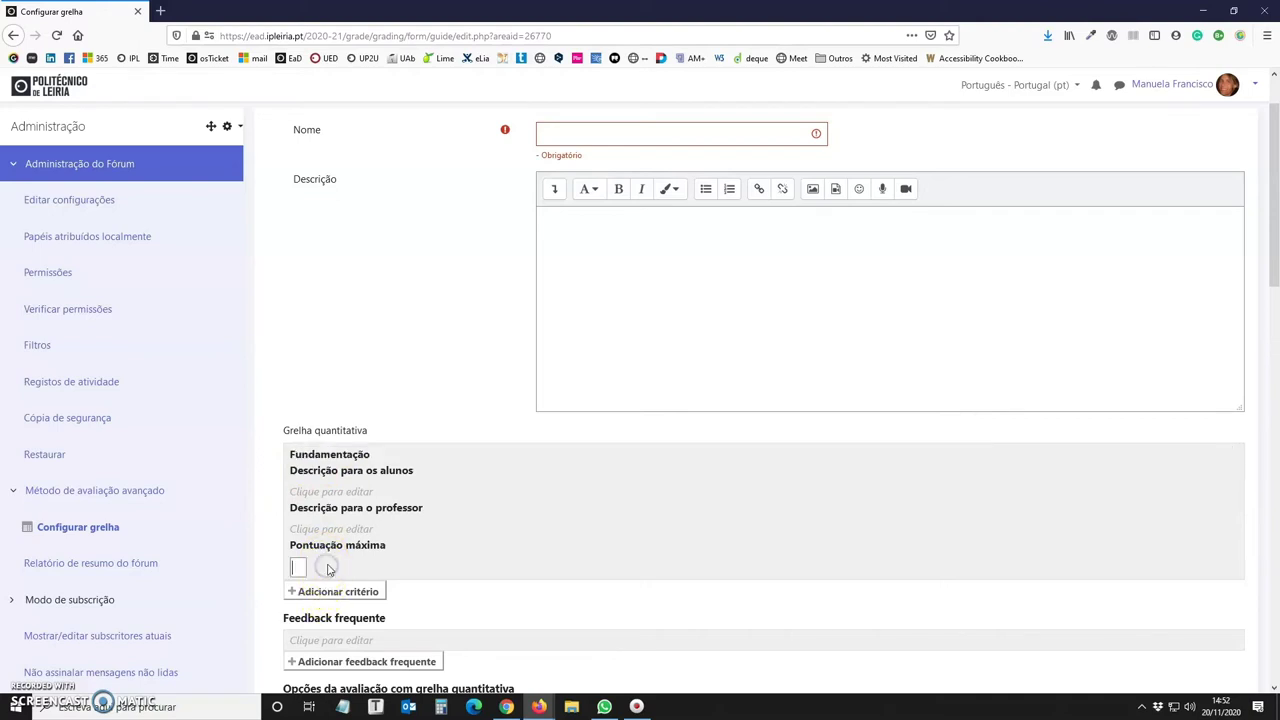
{"action": "scroll", "coordinate": [340, 560], "scroll_direction": "down", "scroll_amount": 1}
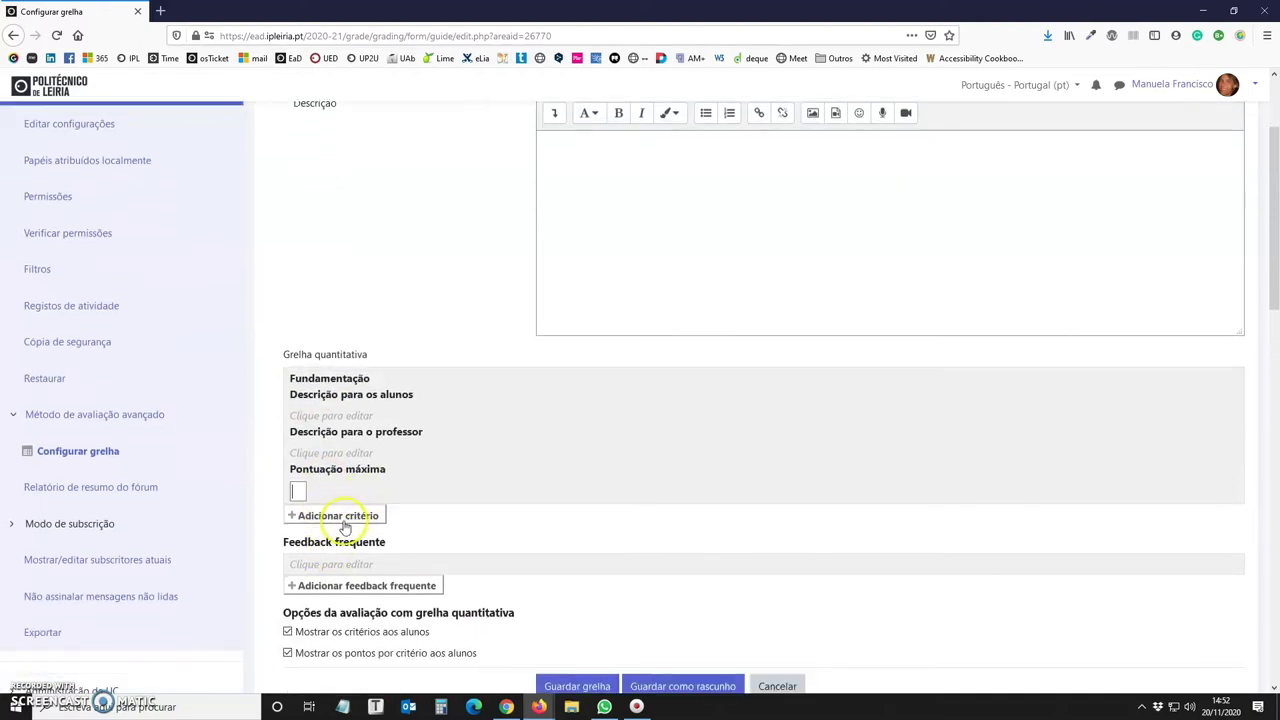
{"action": "left_click", "coordinate": [344, 516]}
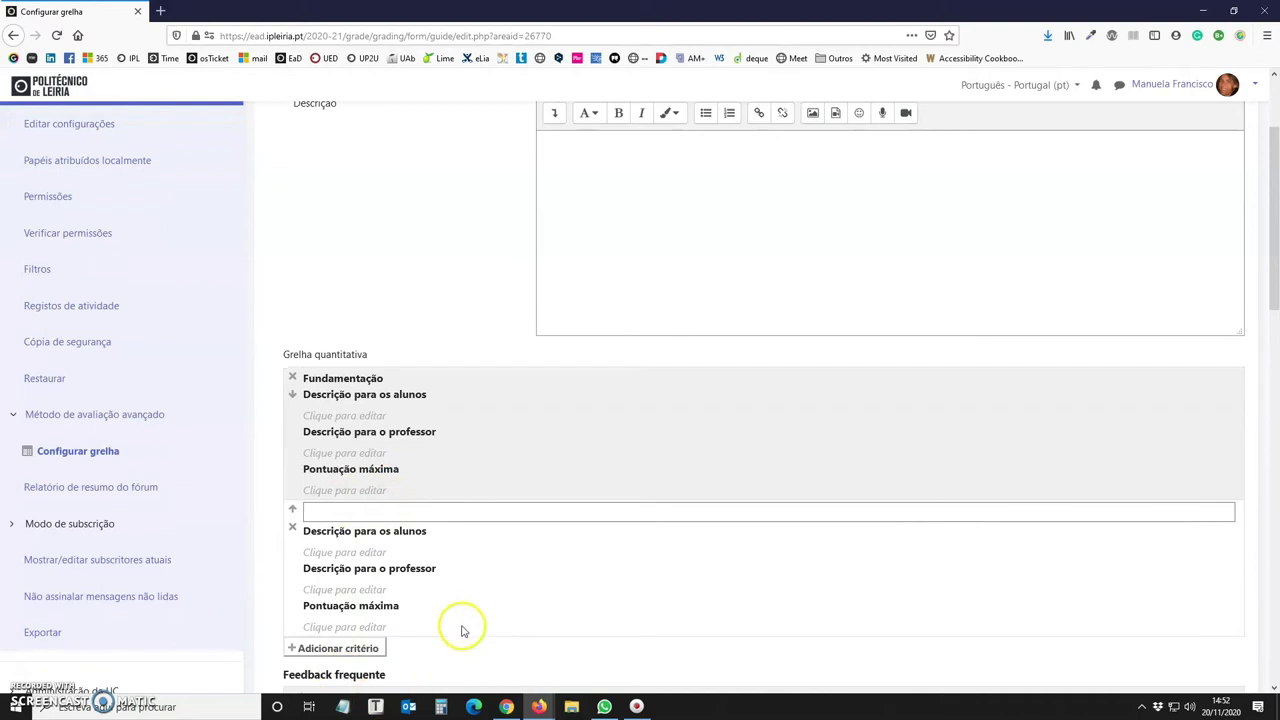
{"action": "scroll", "coordinate": [452, 605], "scroll_direction": "down", "scroll_amount": 2}
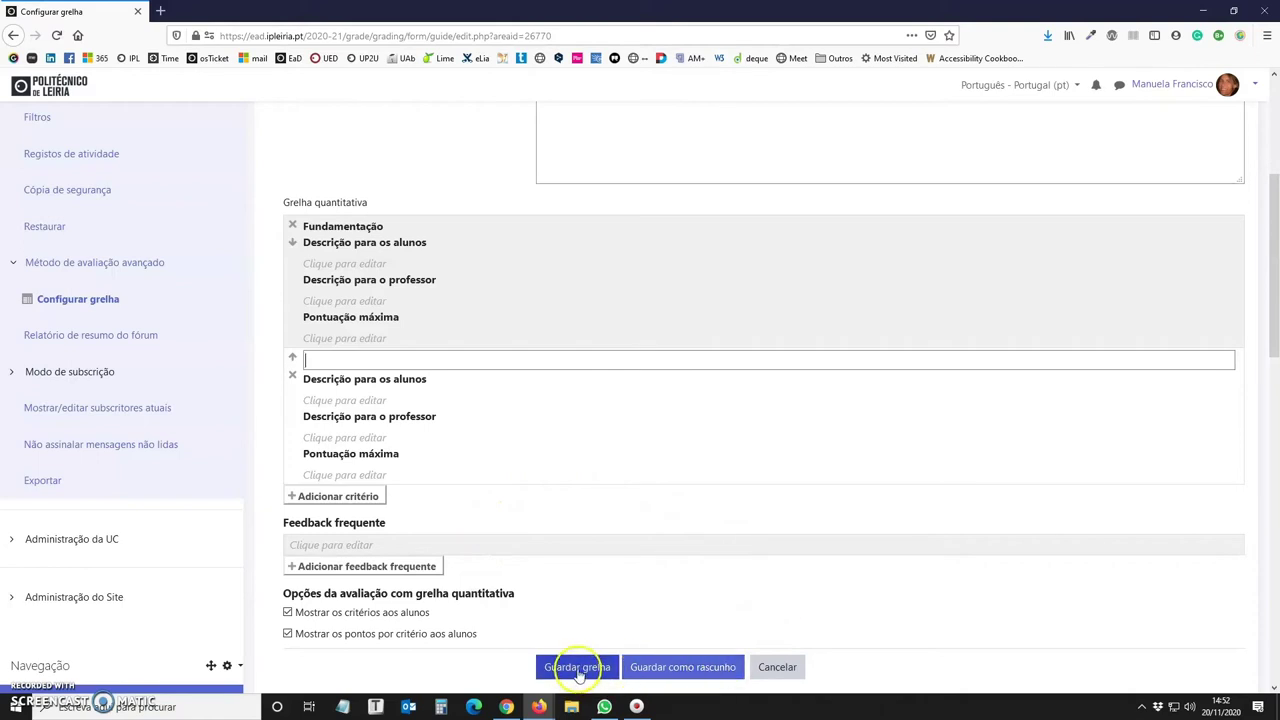
- Cancel the grid setup and set the active grading method back to "Avaliação simples direta"
{"action": "left_click", "coordinate": [767, 672]}
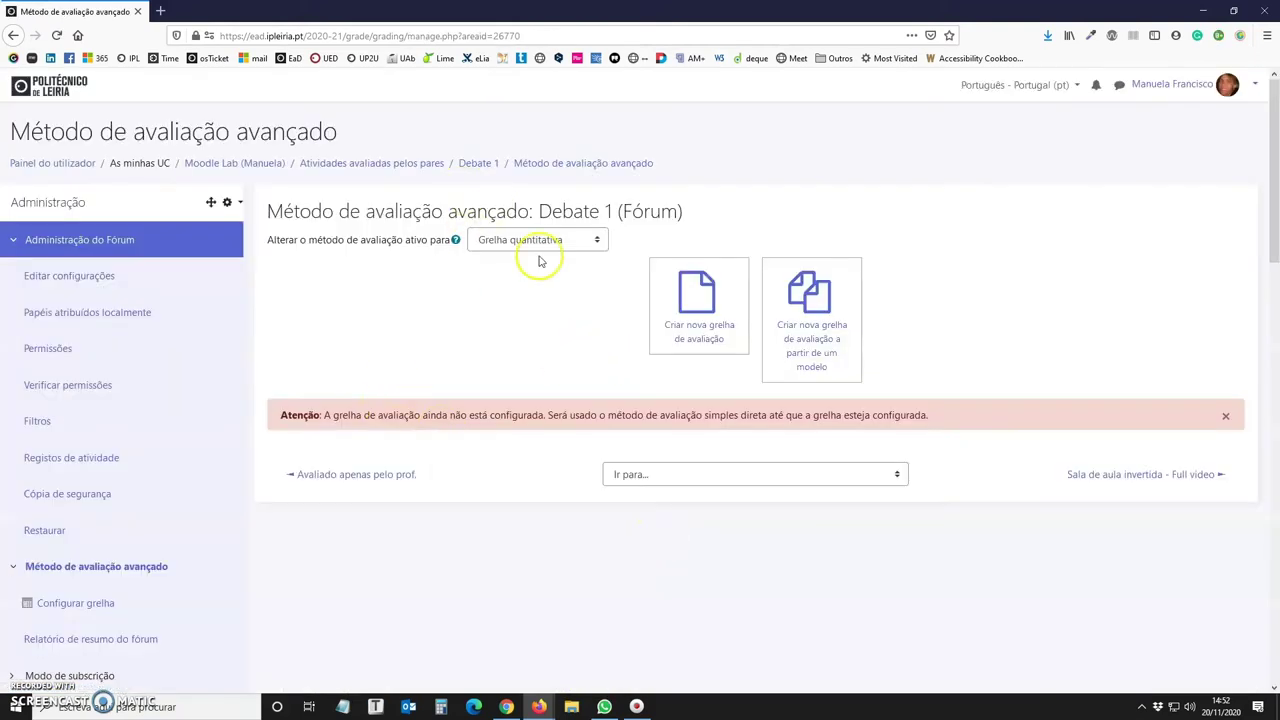
{"action": "left_click", "coordinate": [535, 242]}
{"action": "left_click", "coordinate": [503, 305]}
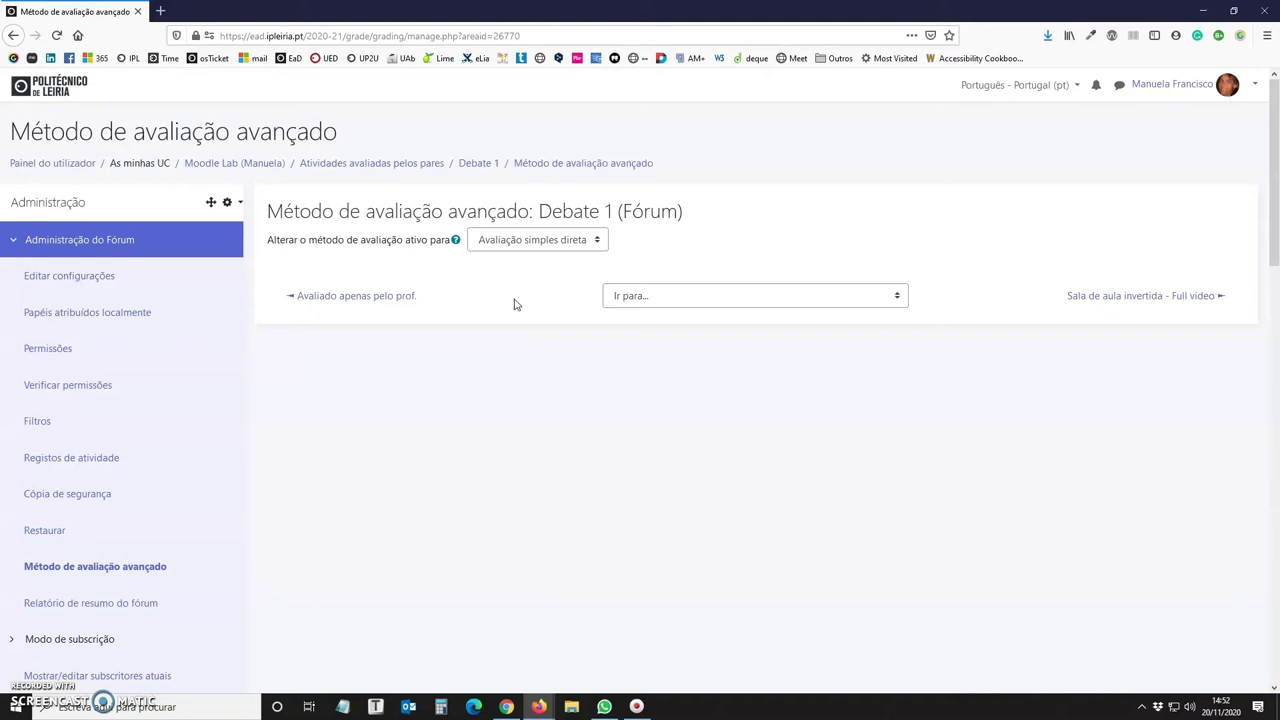
- Return to the course and open the topic "relatorio aaa" in the forum "Escala simples direta (prof) e Escala qualitativa I,R,S,B,E (est)"
{"action": "left_click", "coordinate": [235, 166]}
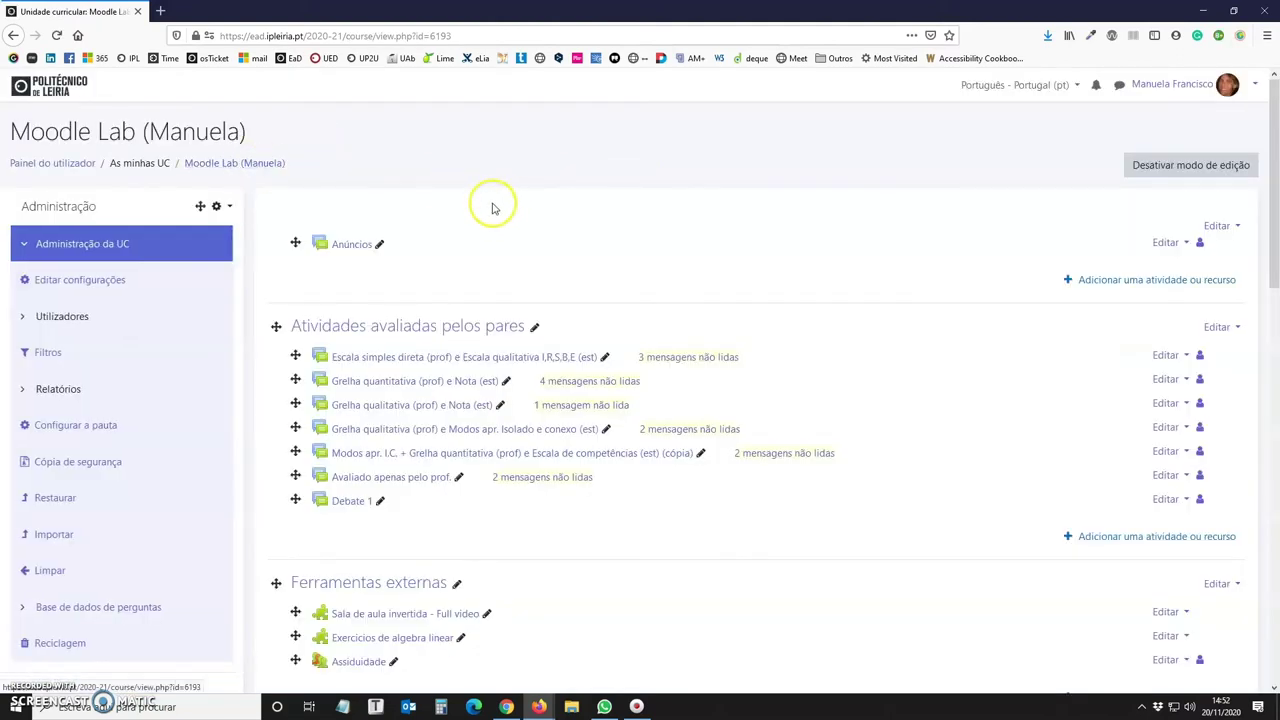
{"action": "left_click", "coordinate": [394, 362]}
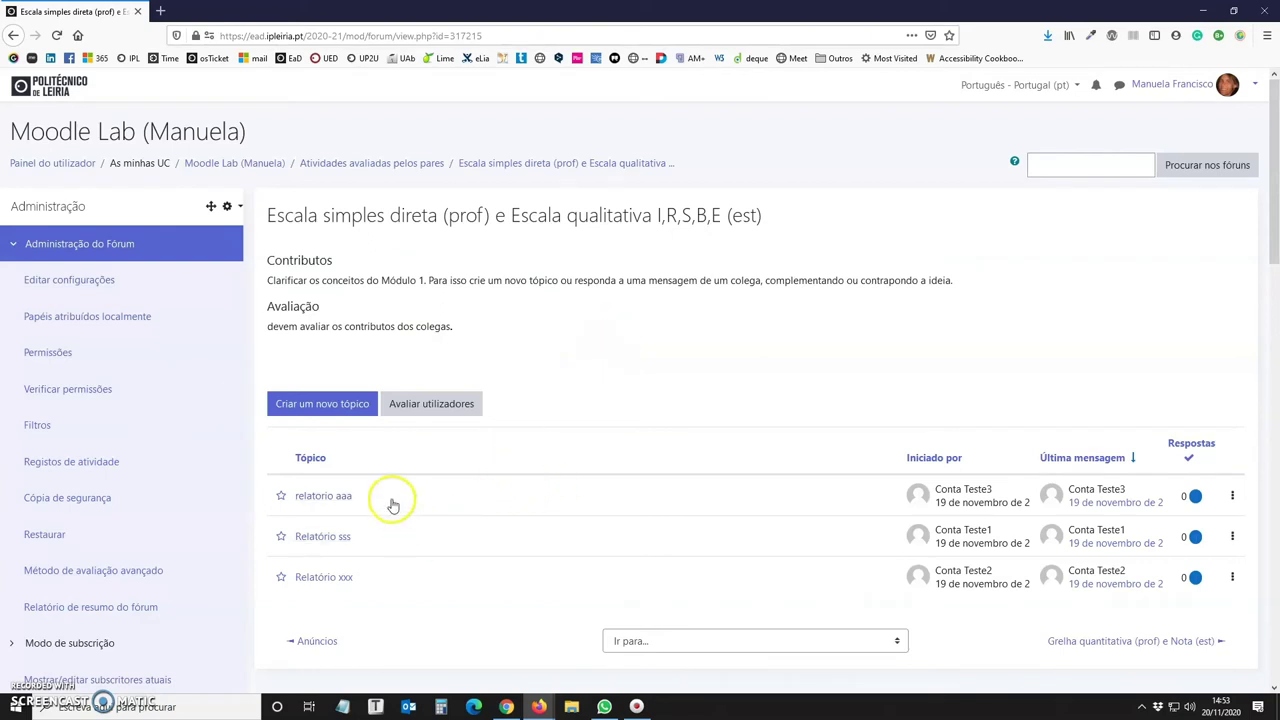
{"action": "left_click", "coordinate": [320, 498]}
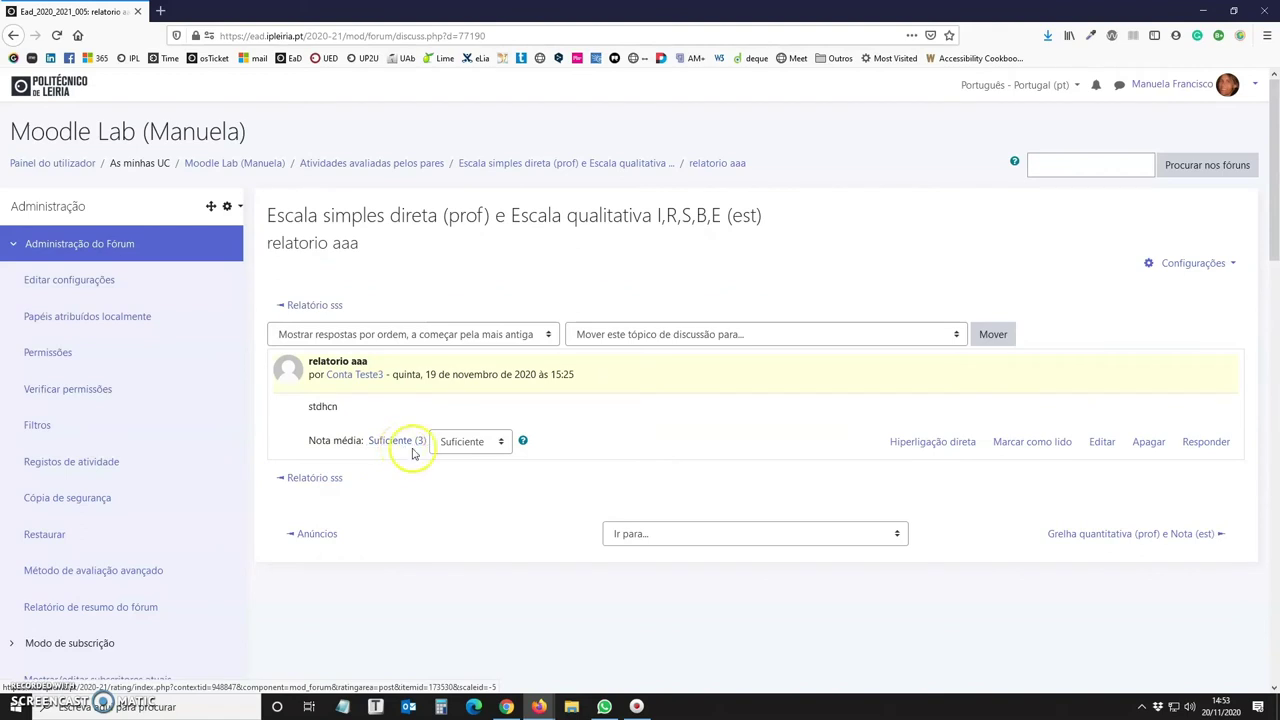
- Clear the teacher's own rating of the "relatorio aaa" post by choosing "Avaliar...", and rate the post "Suficiente" again
{"action": "left_click", "coordinate": [464, 447]}
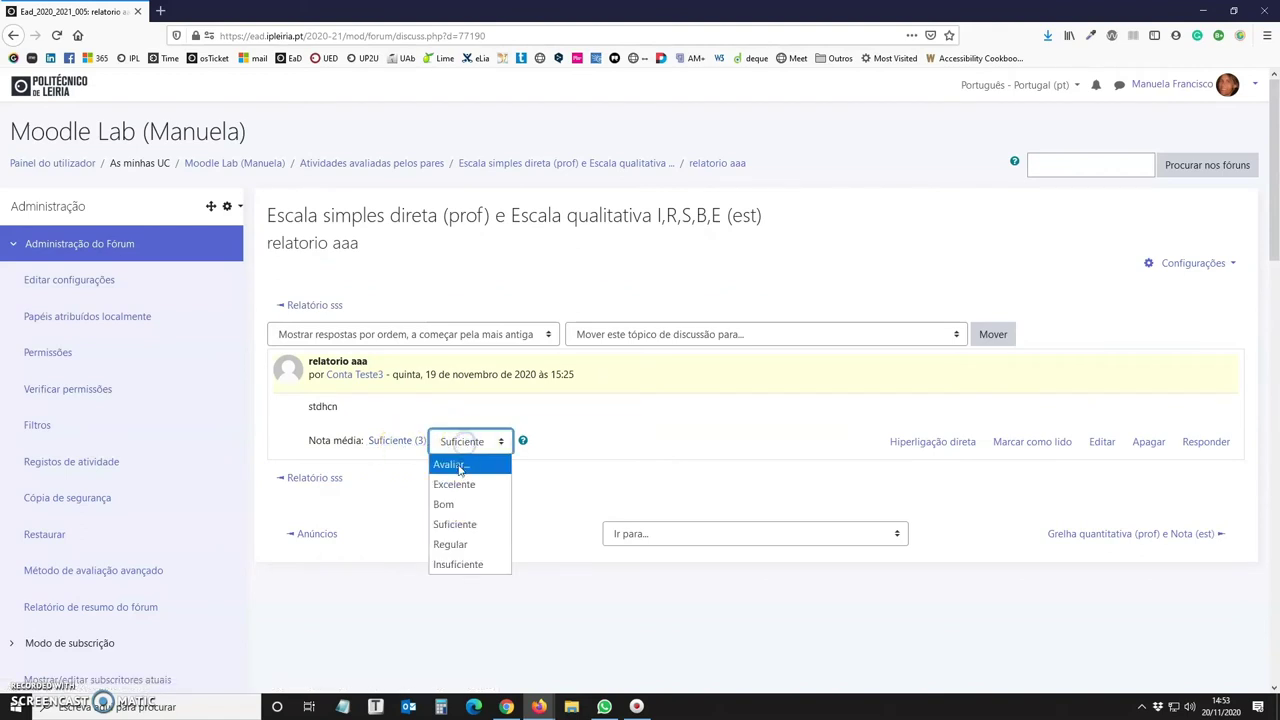
{"action": "left_click", "coordinate": [462, 460]}
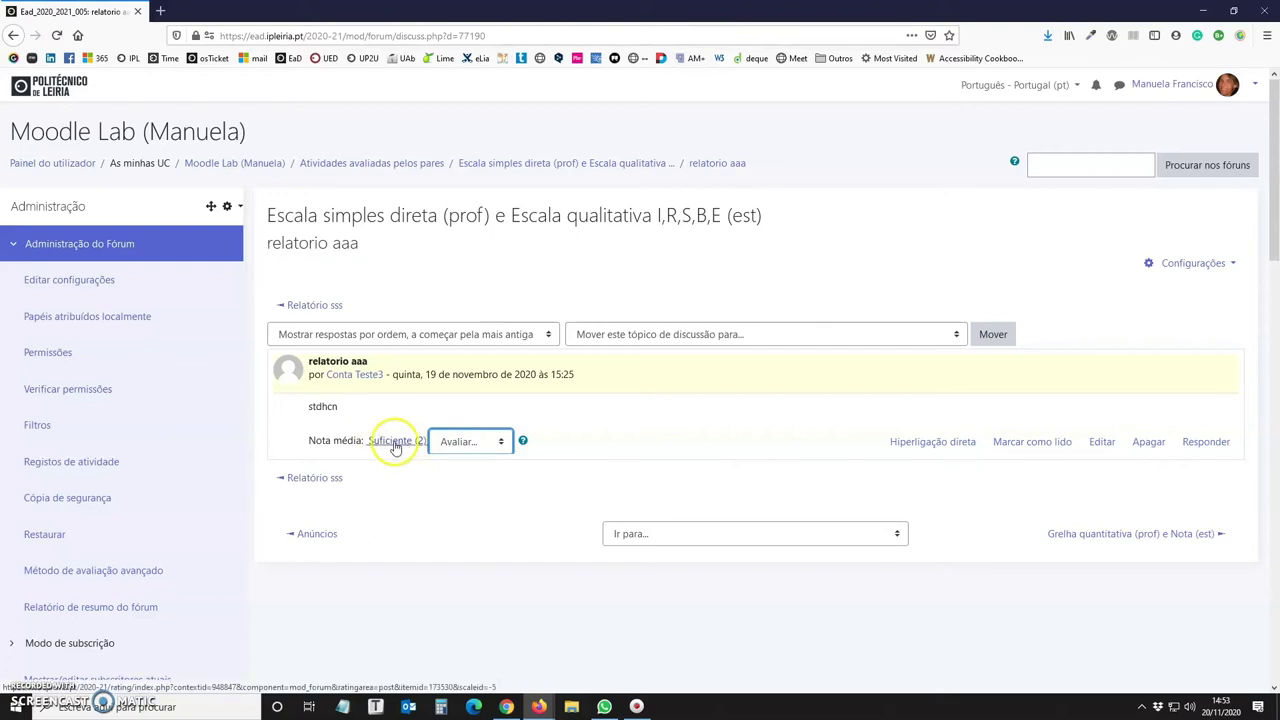
{"action": "left_click", "coordinate": [458, 441]}
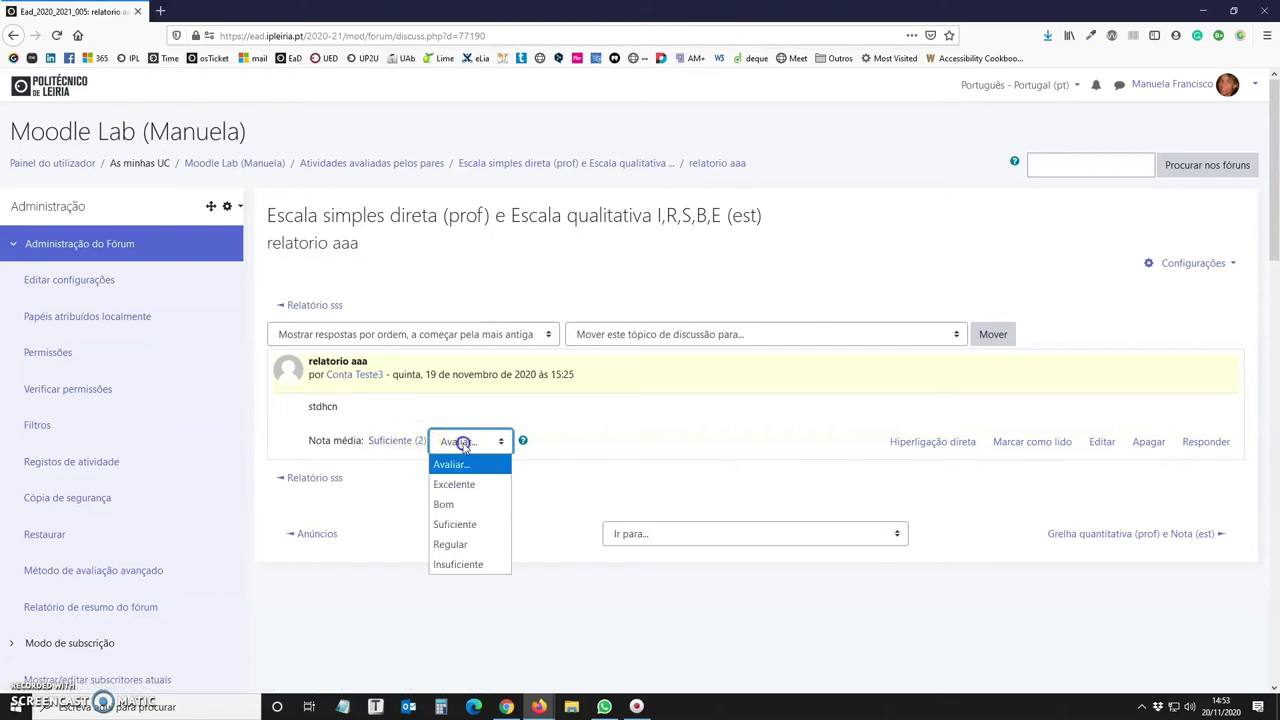
{"action": "left_click", "coordinate": [454, 525]}
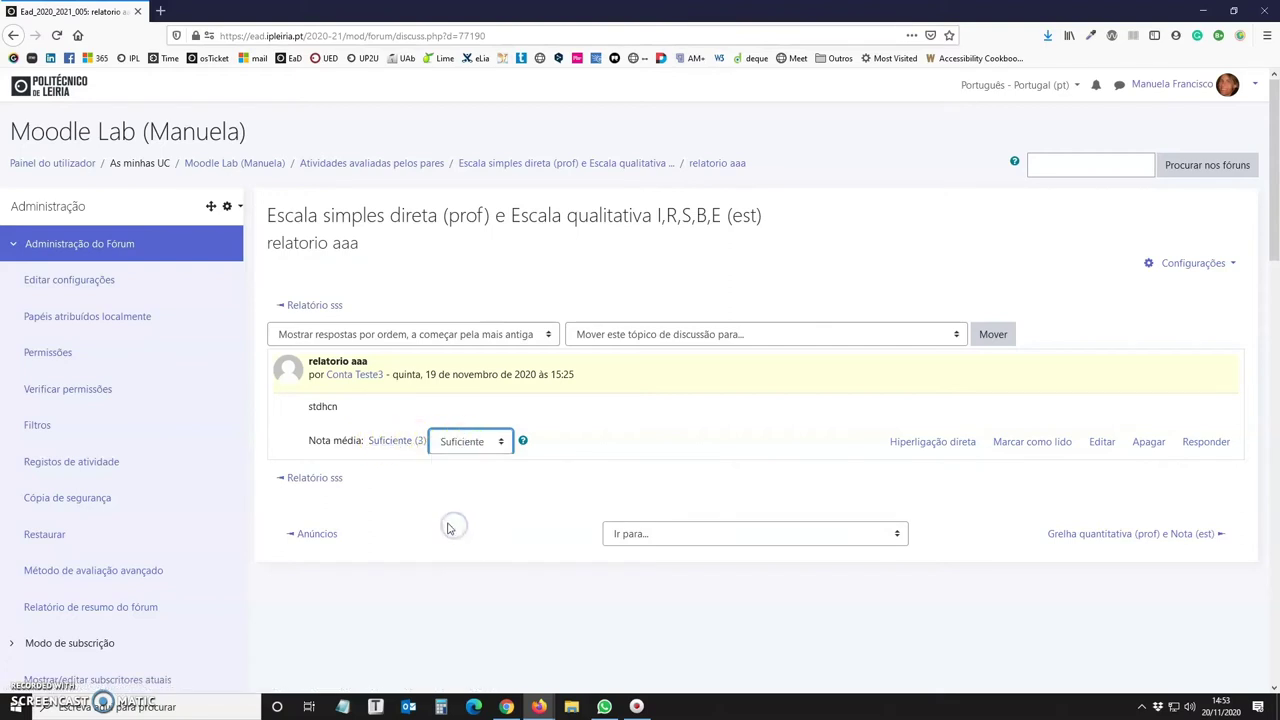
- Review the individual ratings submitted for the "relatorio aaa" post and close the list
{"action": "left_click", "coordinate": [390, 442]}
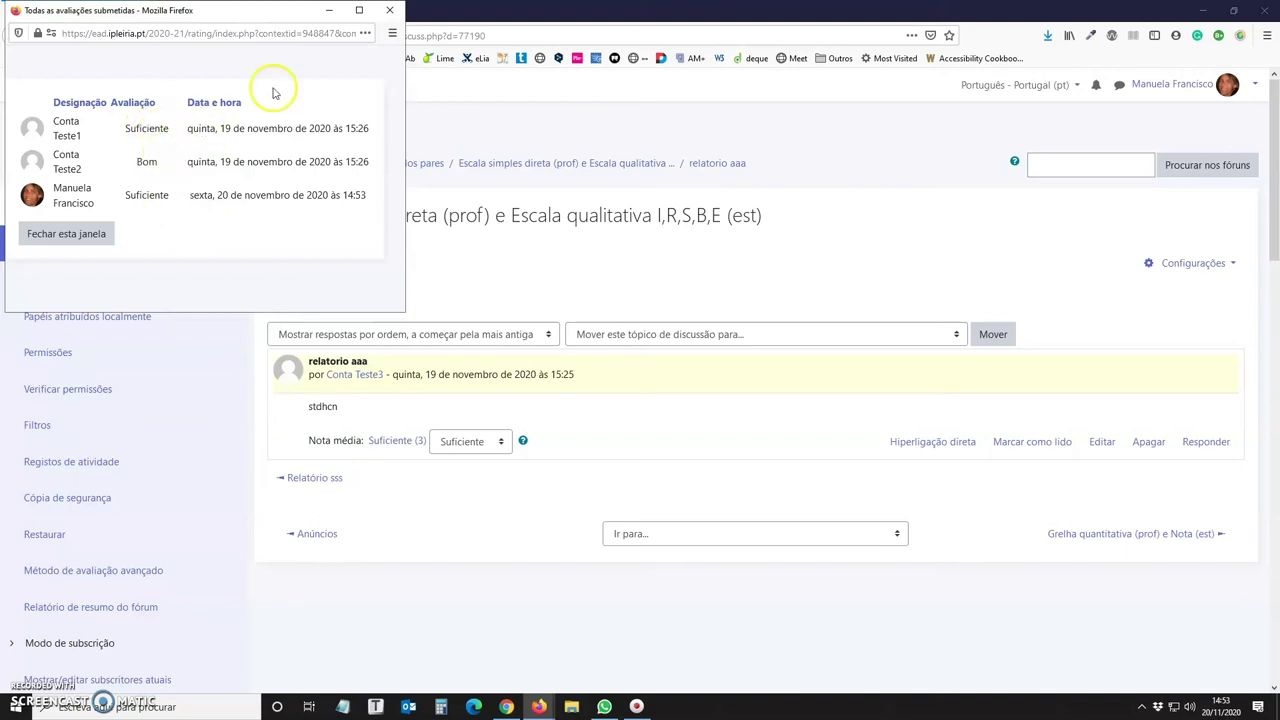
{"action": "left_click", "coordinate": [391, 12]}
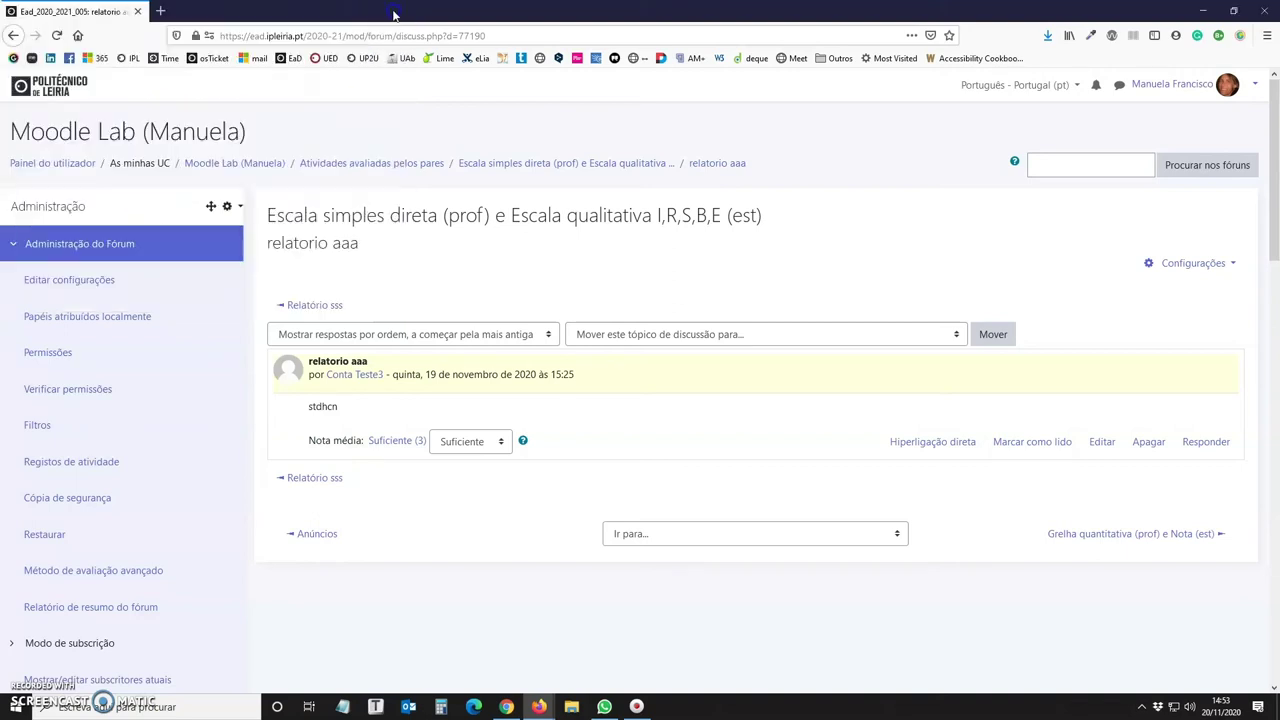
- Open the topic "conceito y" in the forum "Grelha quantitativa (prof) e Nota (est)" and view the rating options of its first post
{"action": "left_click", "coordinate": [235, 163]}
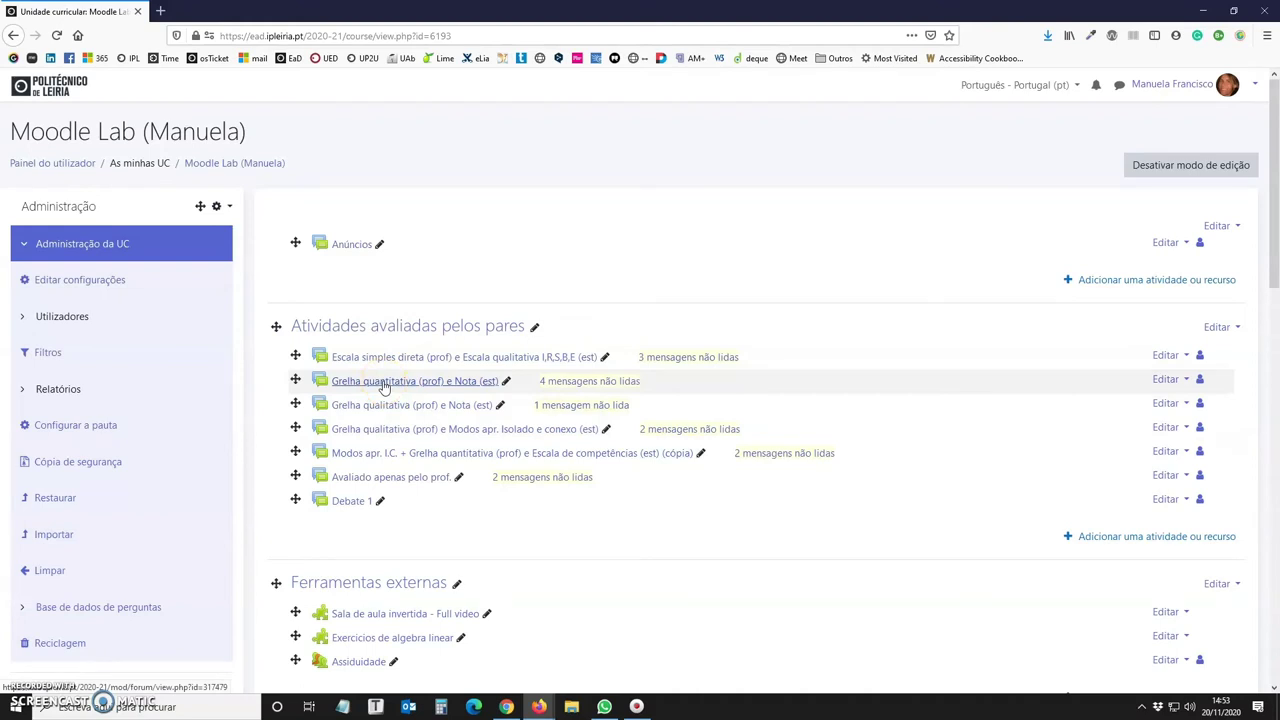
{"action": "left_click", "coordinate": [383, 383]}
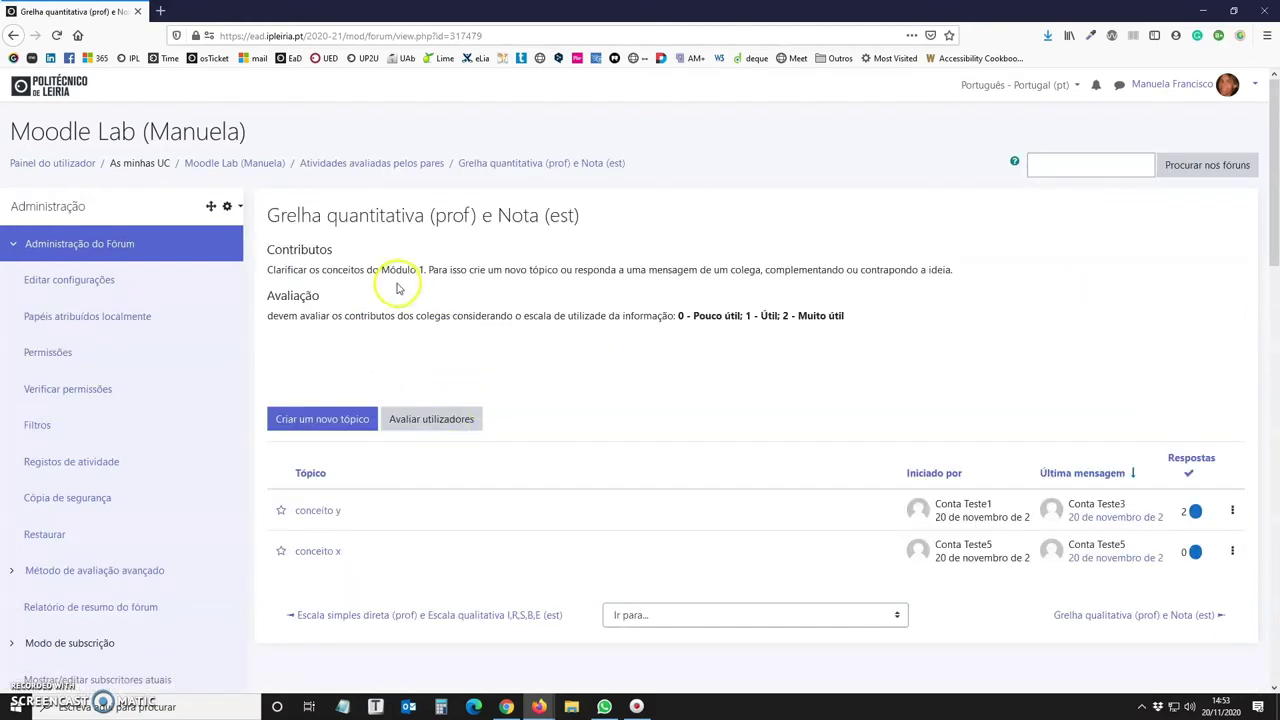
{"action": "left_click_drag", "start_coordinate": [855, 317], "coordinate": [688, 315]}
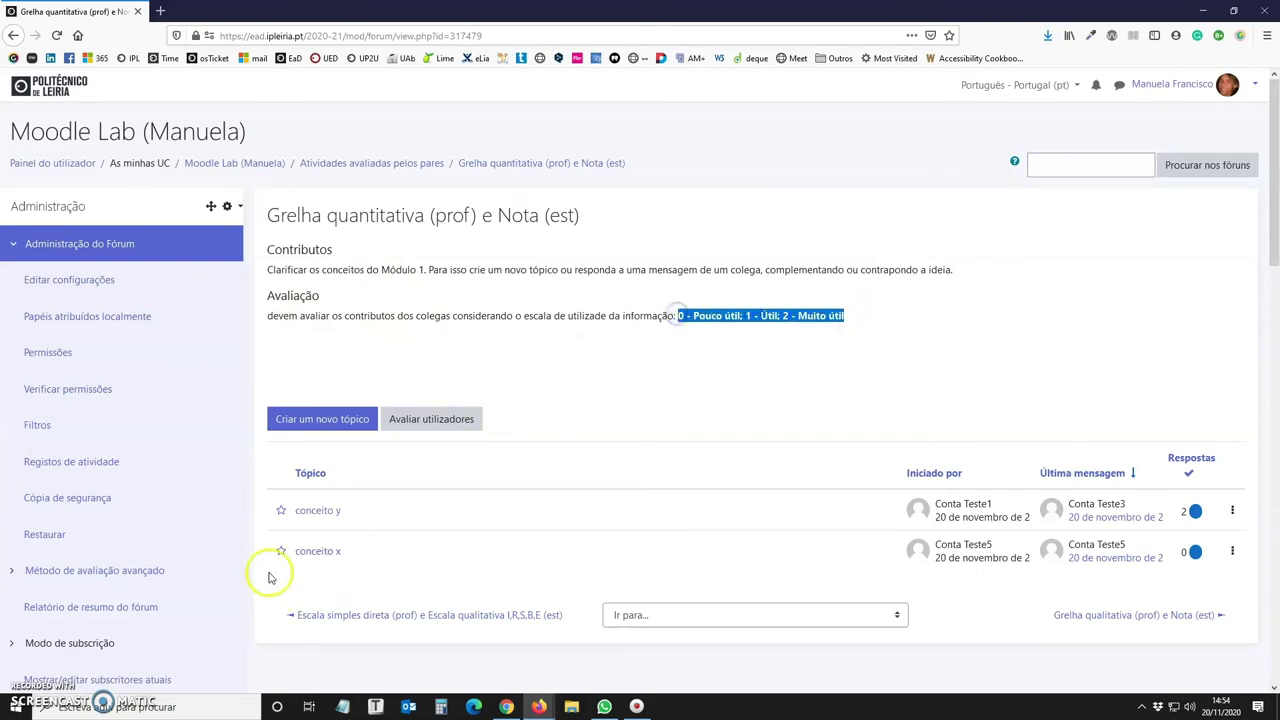
{"action": "left_click", "coordinate": [320, 511]}
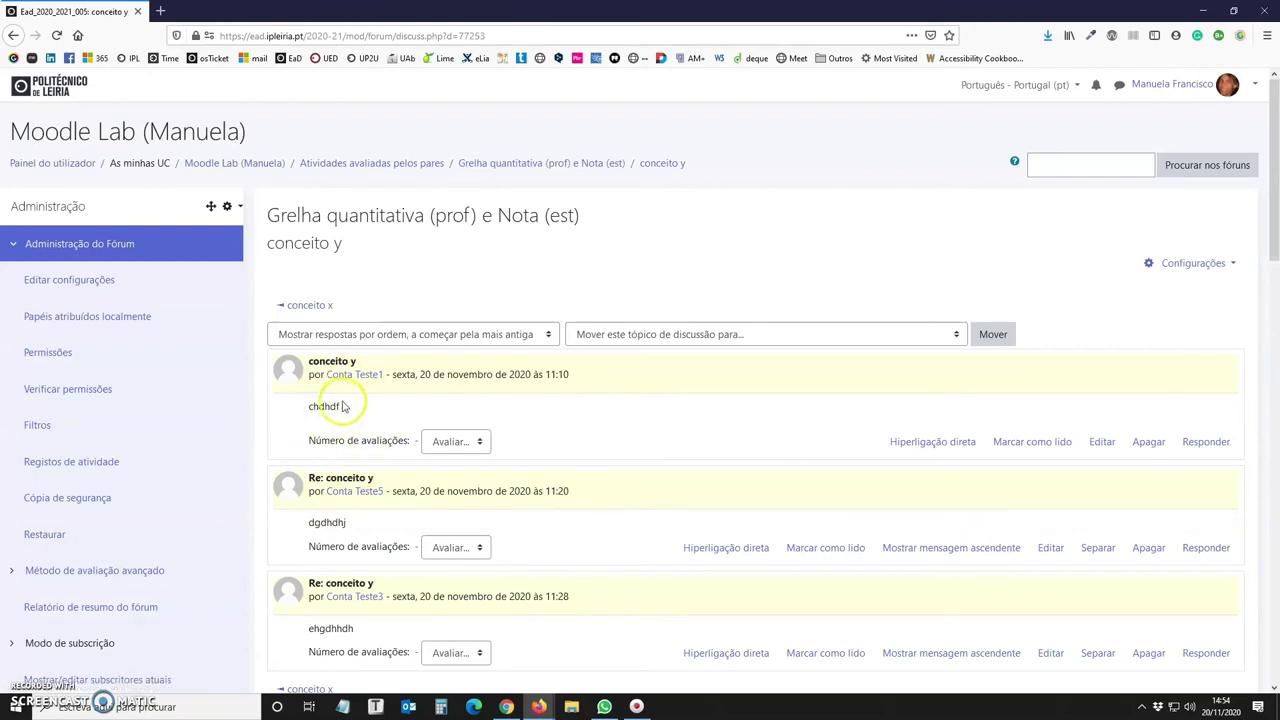
{"action": "left_click", "coordinate": [445, 441]}
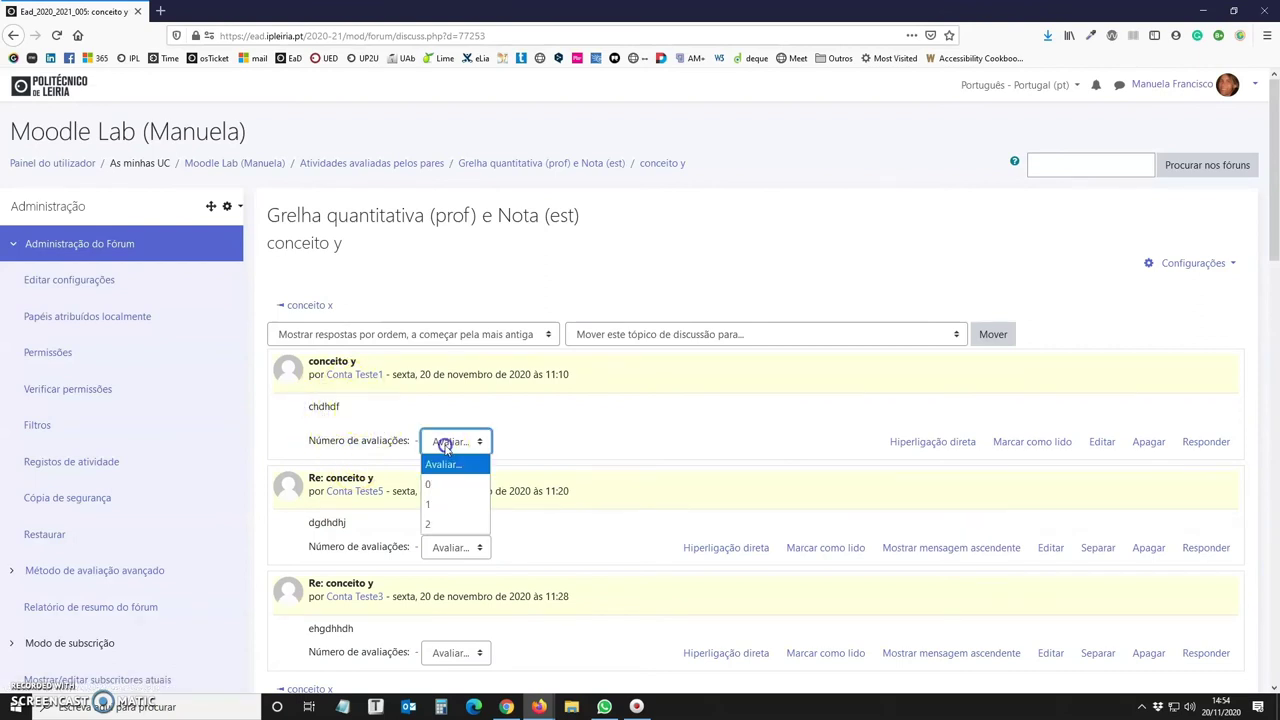
{"action": "left_click", "coordinate": [439, 506]}
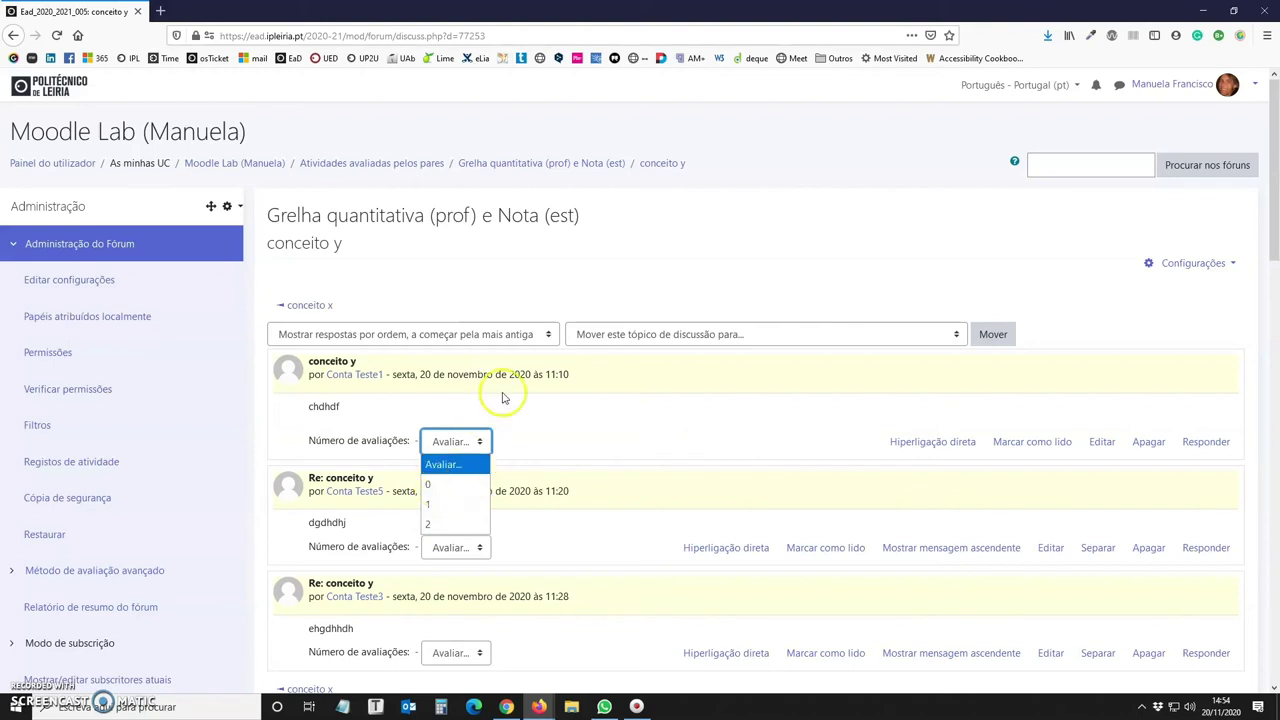
- Return to the forum "Grelha quantitativa (prof) e Nota (est)", open user grading and advance to the second participant
{"action": "left_click", "coordinate": [526, 165]}
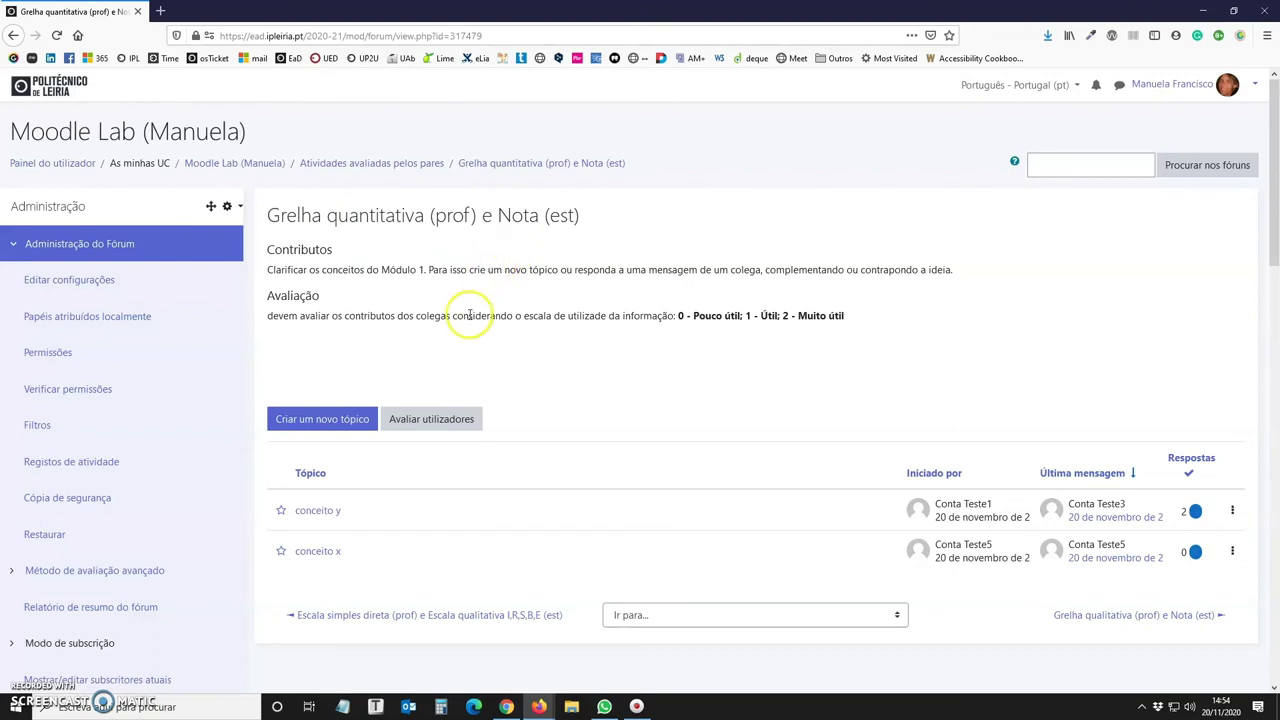
{"action": "left_click", "coordinate": [446, 420]}
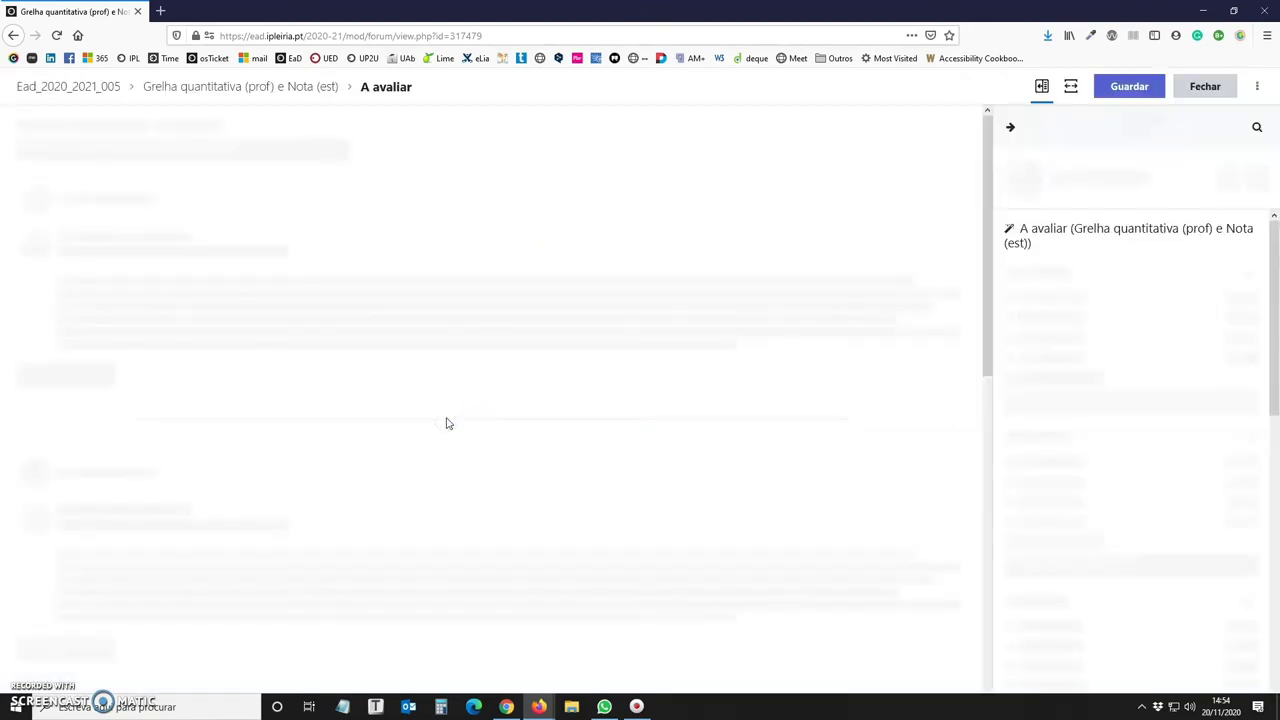
{"action": "left_click", "coordinate": [1252, 180]}
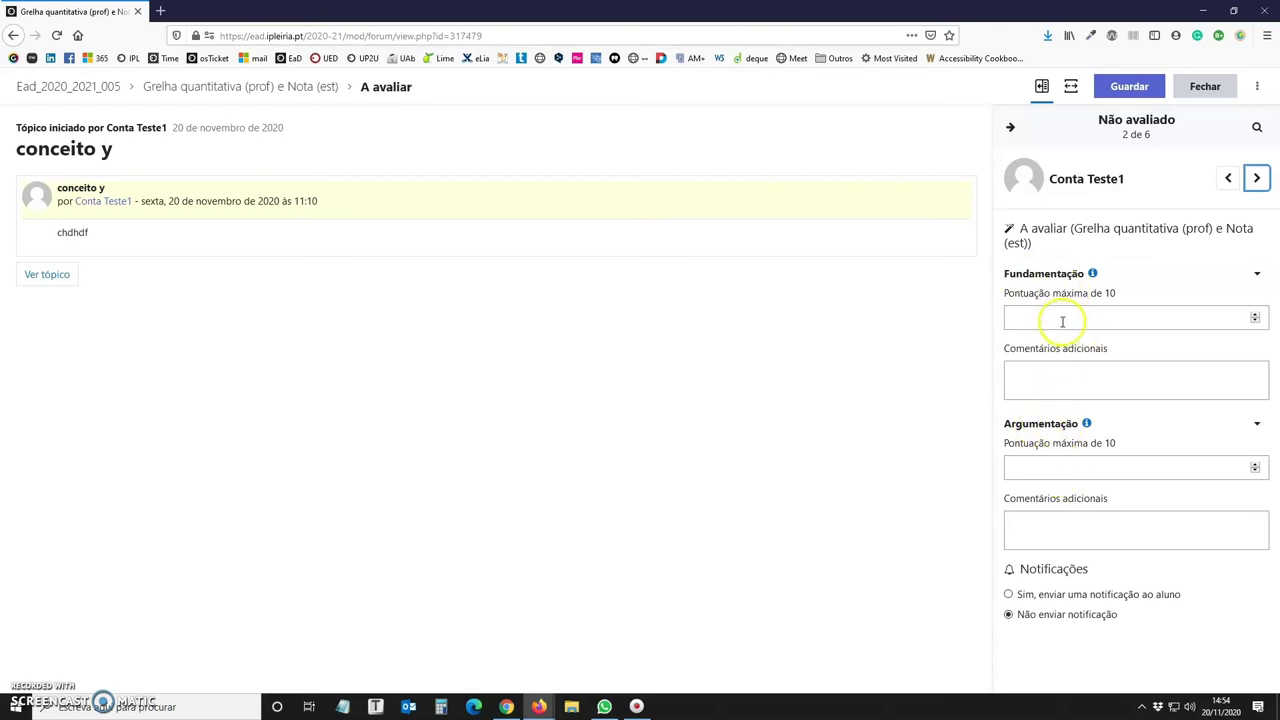
- Grade the second participant with 8 for "Fundamentação" and 5 for "Argumentação", leaving the additional comments empty
{"action": "left_click", "coordinate": [1037, 318]}
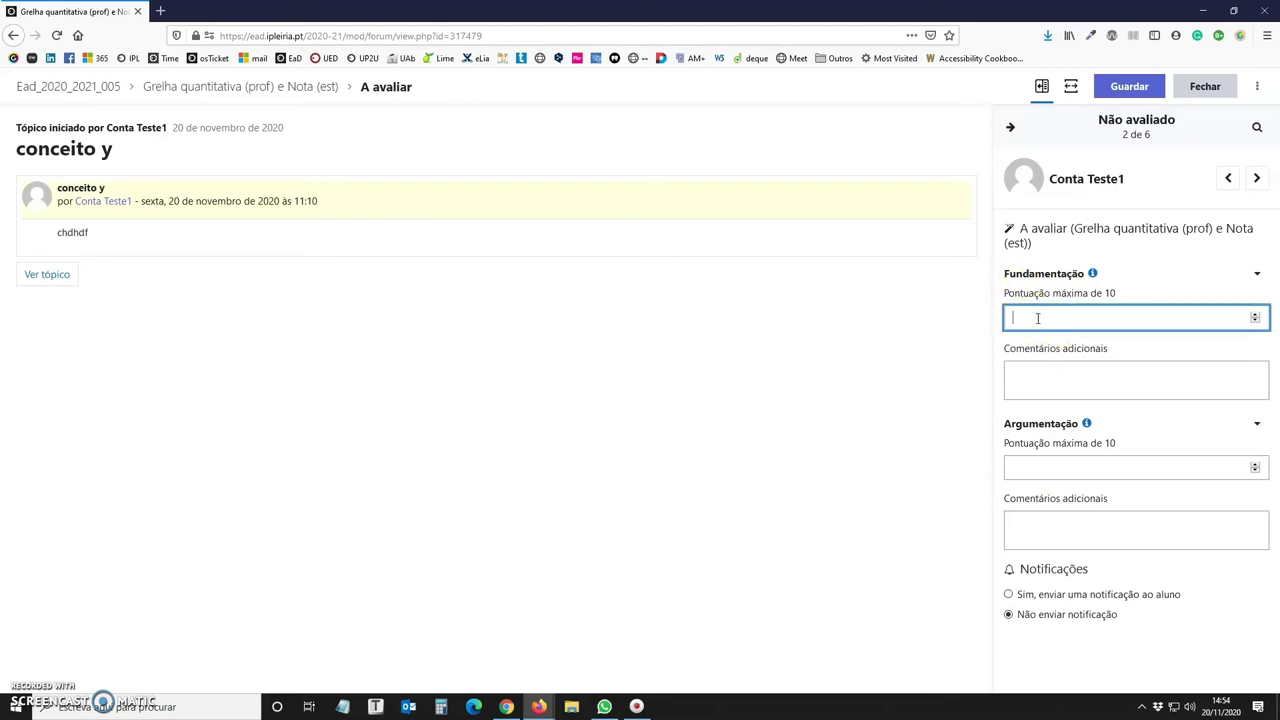
{"action": "type", "text": "8"}
{"action": "left_click", "coordinate": [1049, 374]}
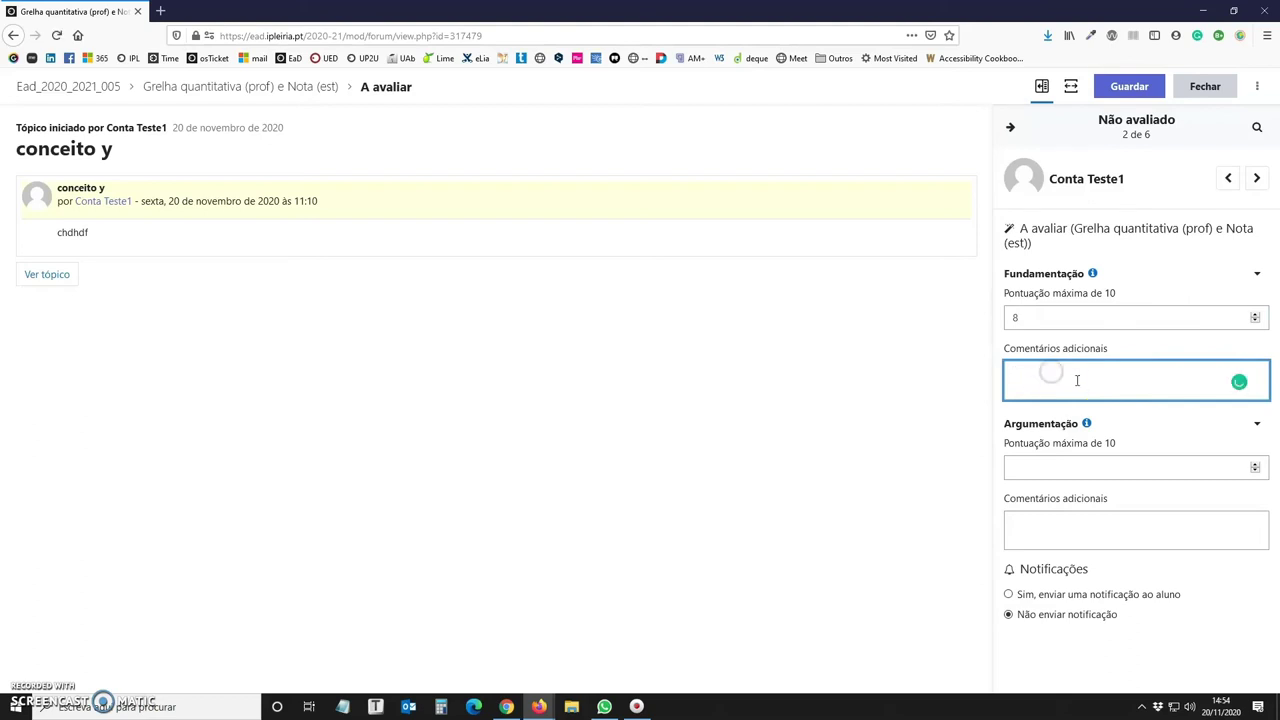
{"action": "left_click", "coordinate": [1044, 468]}
{"action": "type", "text": "5"}
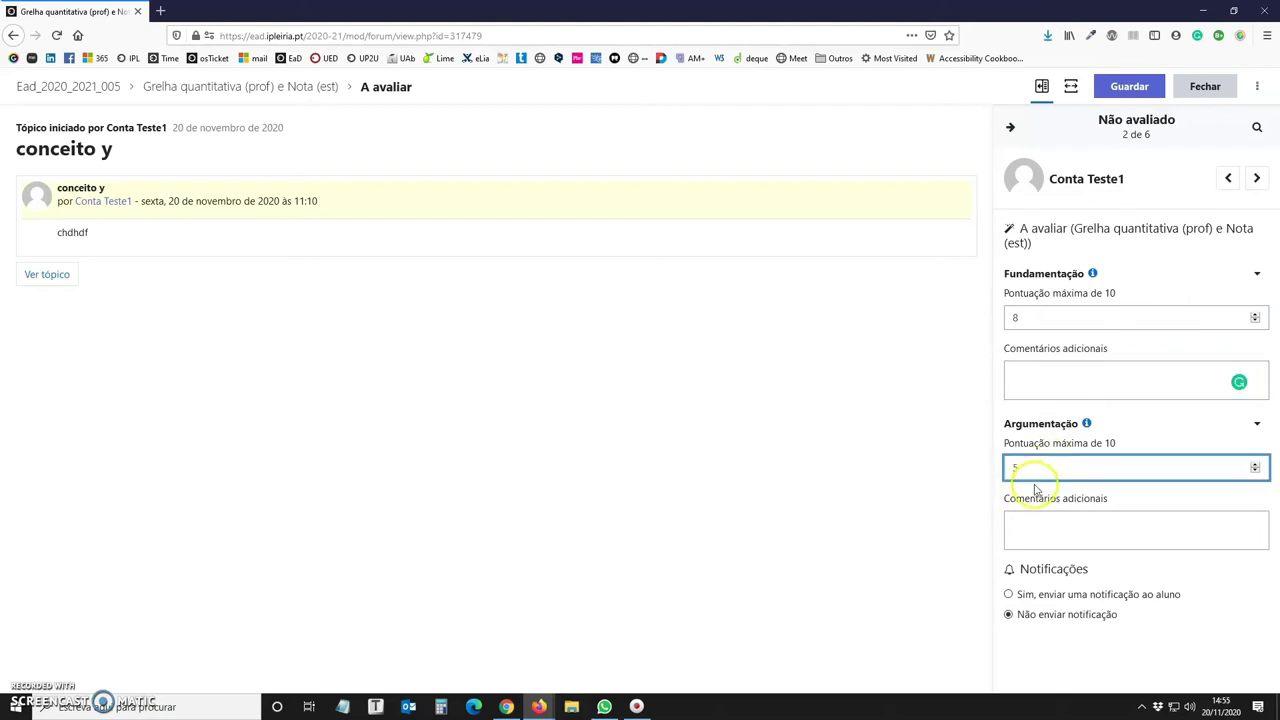
{"action": "left_click", "coordinate": [1032, 521]}
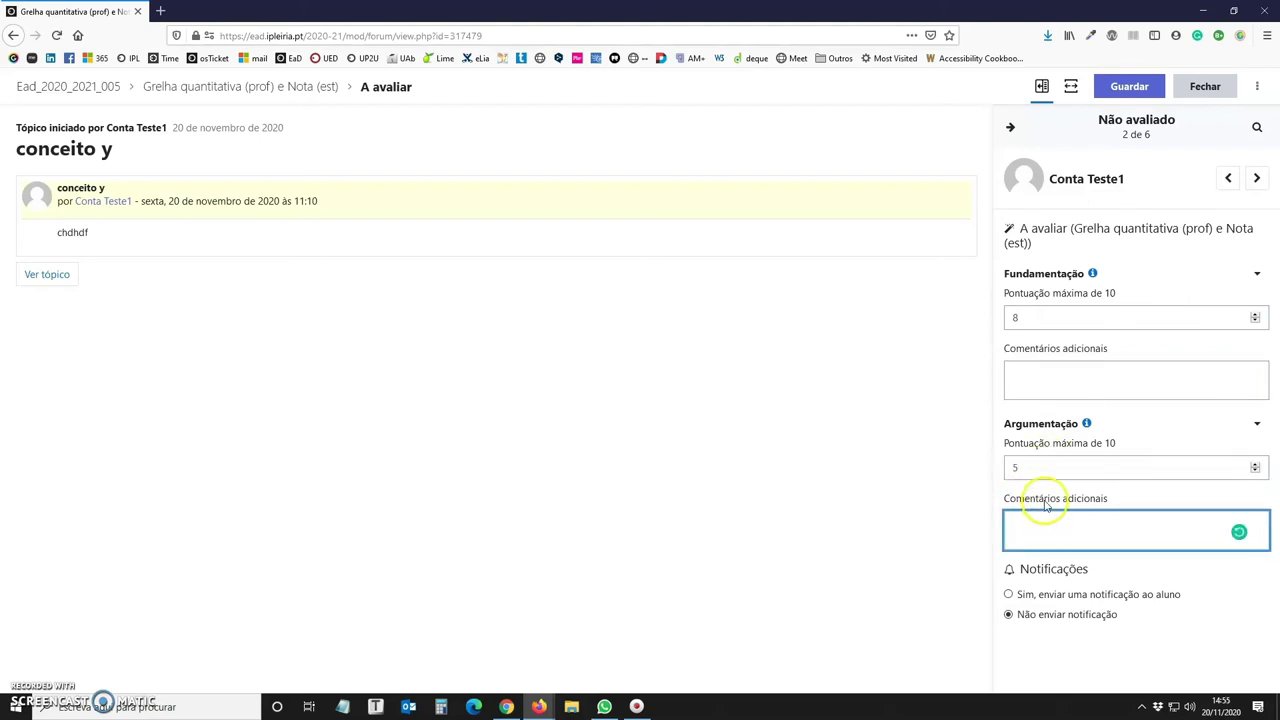
- Save the second participant's grades, close the grading view and return to the course page
{"action": "left_click", "coordinate": [1130, 88]}
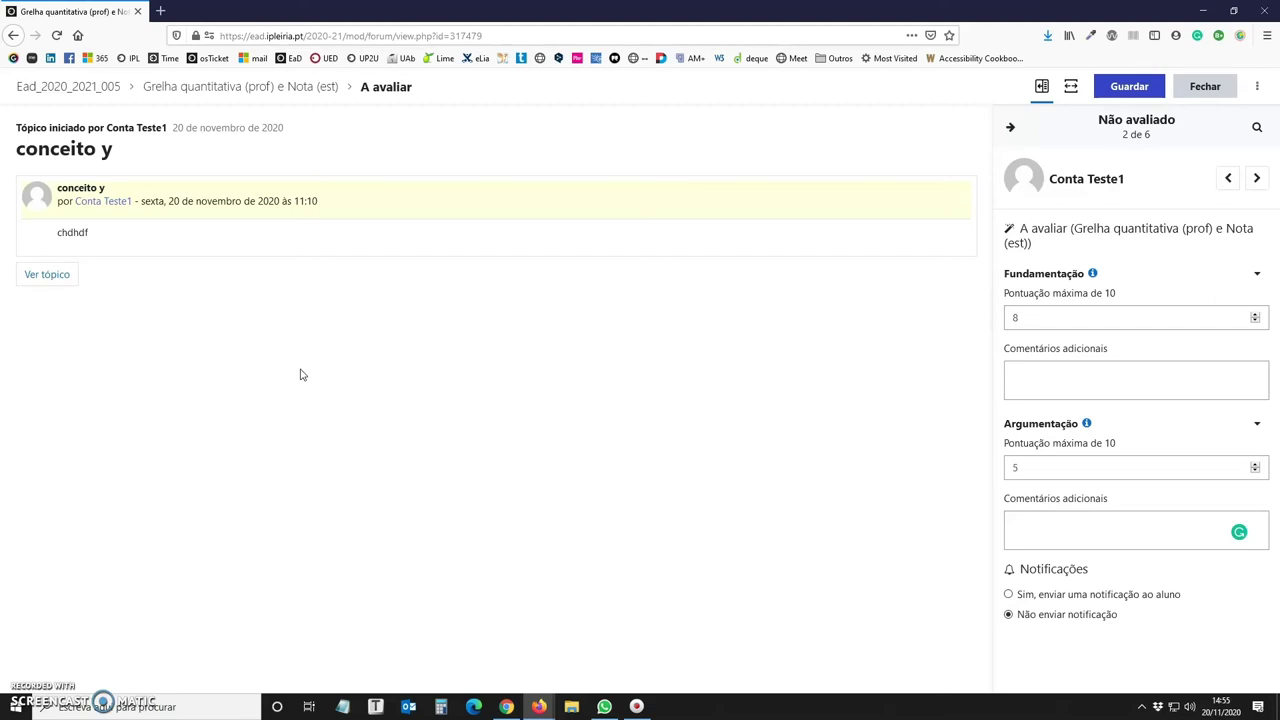
{"action": "left_click", "coordinate": [1210, 90]}
{"action": "left_click", "coordinate": [222, 164]}
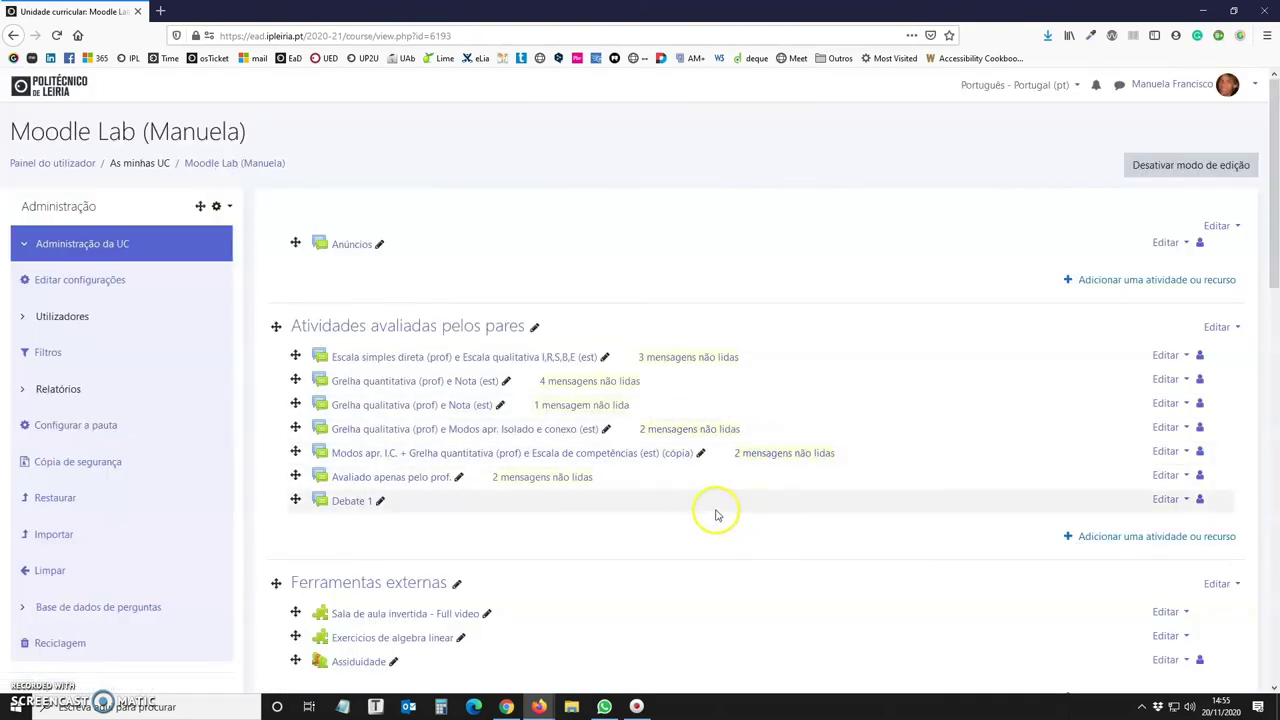
- Switch to the student session in Chrome and check the average rating of "Relatório sss" in "Escala simples direta (prof) e Escala qualitativa I,R,S,B,E (est)"
{"action": "left_click", "coordinate": [507, 707]}
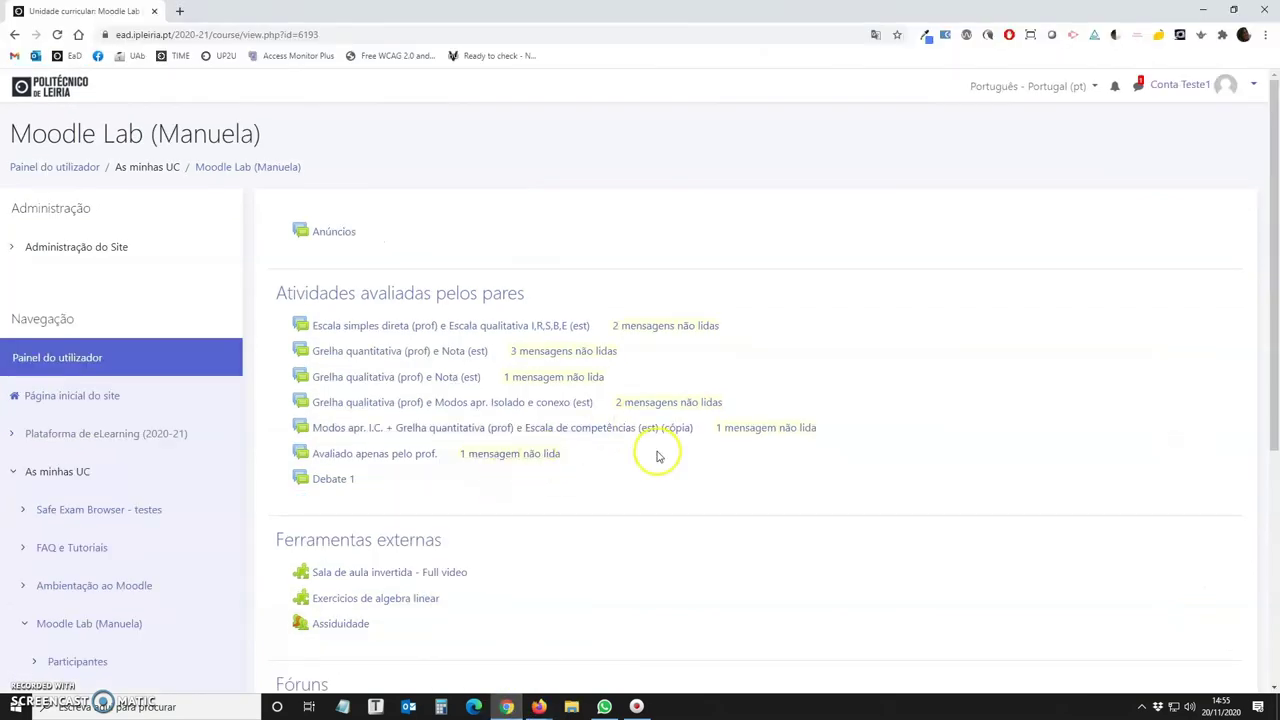
{"action": "left_click", "coordinate": [422, 330]}
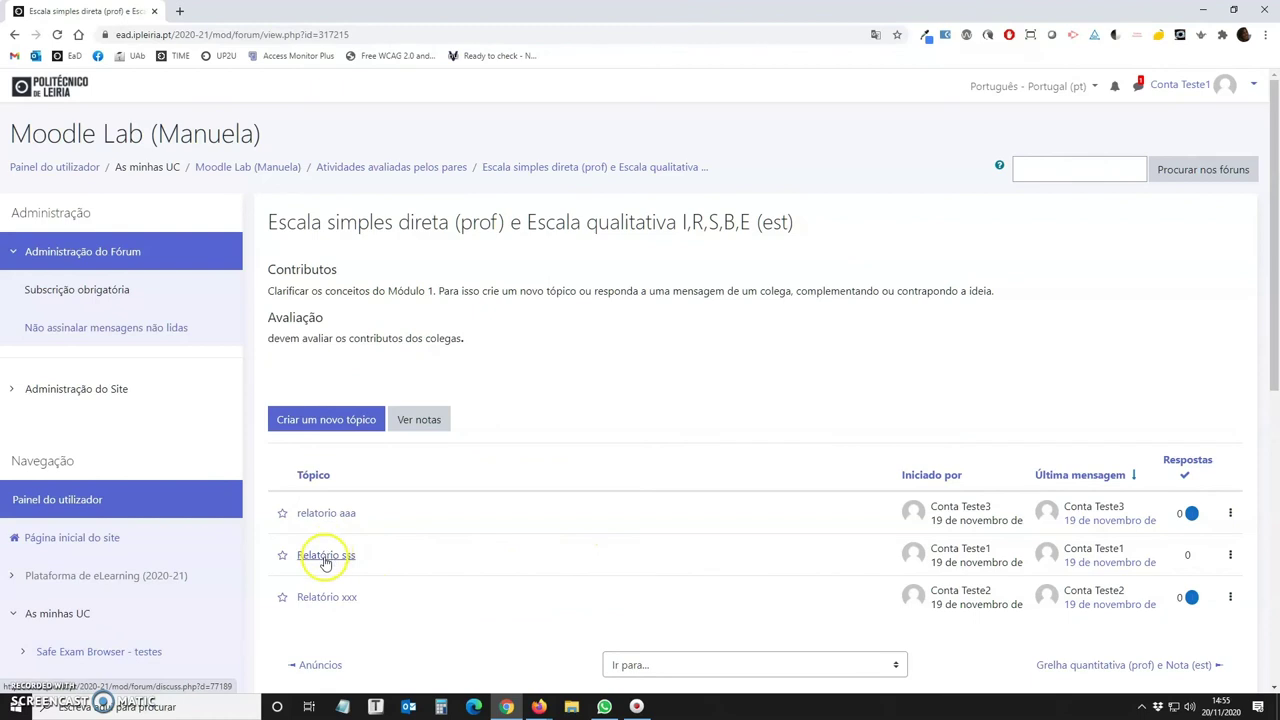
{"action": "left_click", "coordinate": [325, 558]}
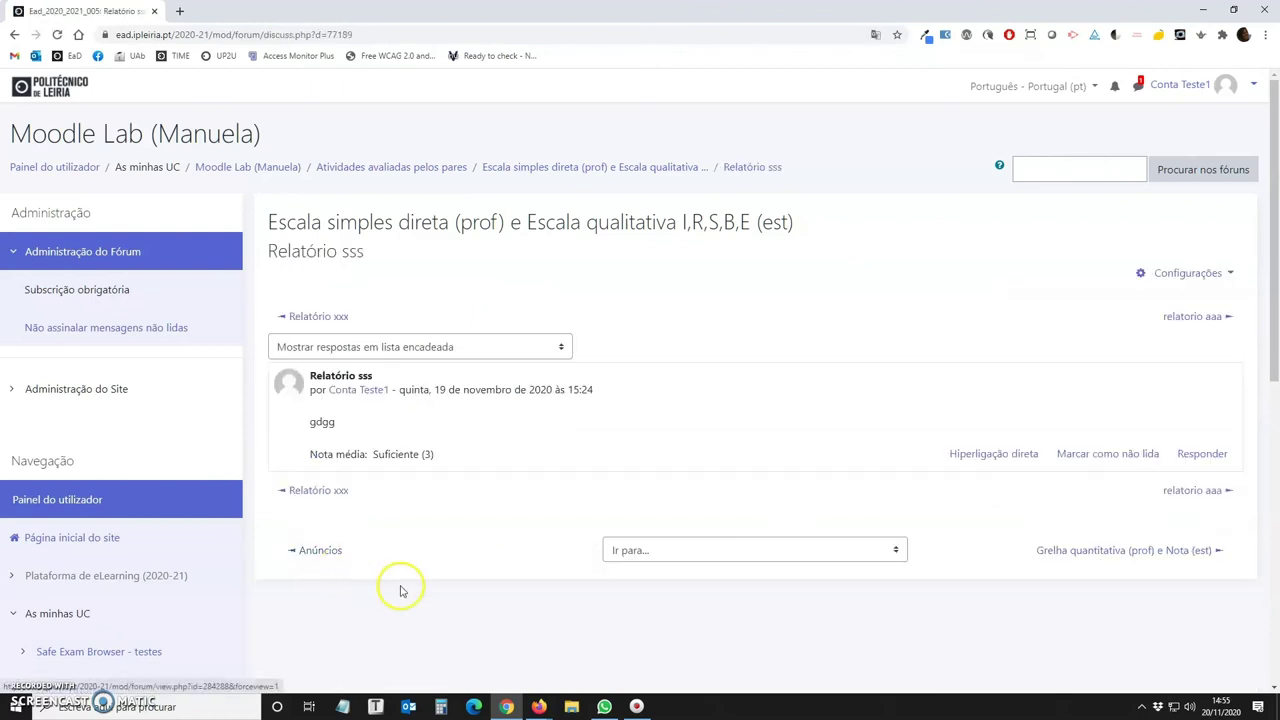
{"action": "left_click", "coordinate": [424, 455]}
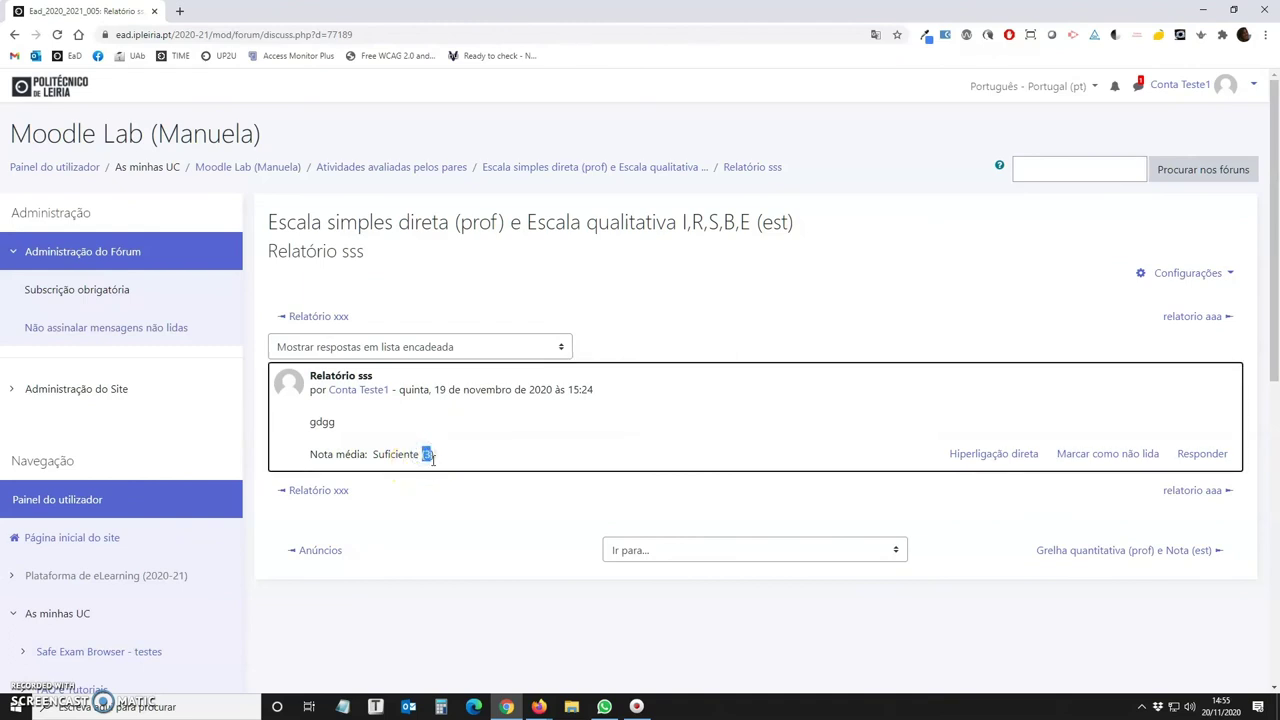
{"action": "left_click_drag", "start_coordinate": [432, 459], "coordinate": [376, 452]}
{"action": "left_click", "coordinate": [400, 455]}
- Return to the forum "Escala simples direta (prof) e Escala qualitativa I,R,S,B,E (est)", view the student's teacher grade and close it
{"action": "left_click", "coordinate": [586, 170]}
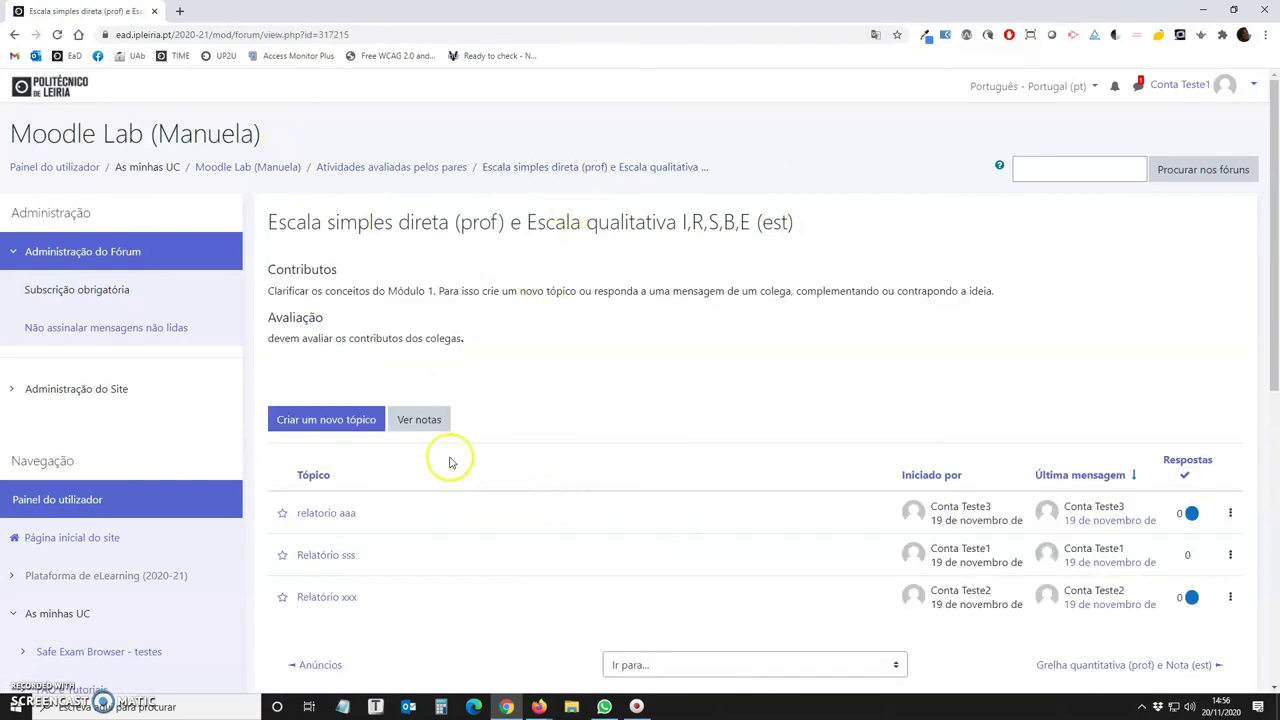
{"action": "left_click", "coordinate": [421, 421]}
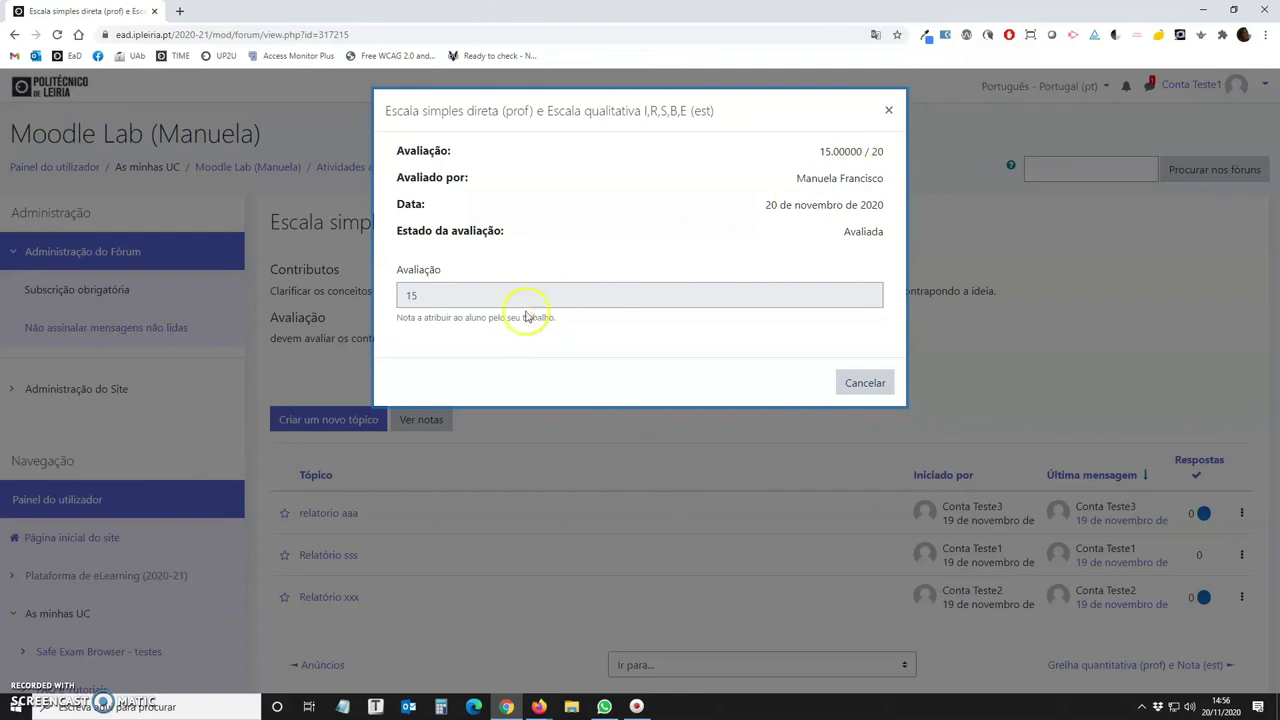
{"action": "left_click", "coordinate": [888, 110]}
- Open the topic "conceito y" in the forum "Grelha quantitativa (prof) e Nota (est)" and view the rating options of the first reply
{"action": "left_click", "coordinate": [250, 167]}
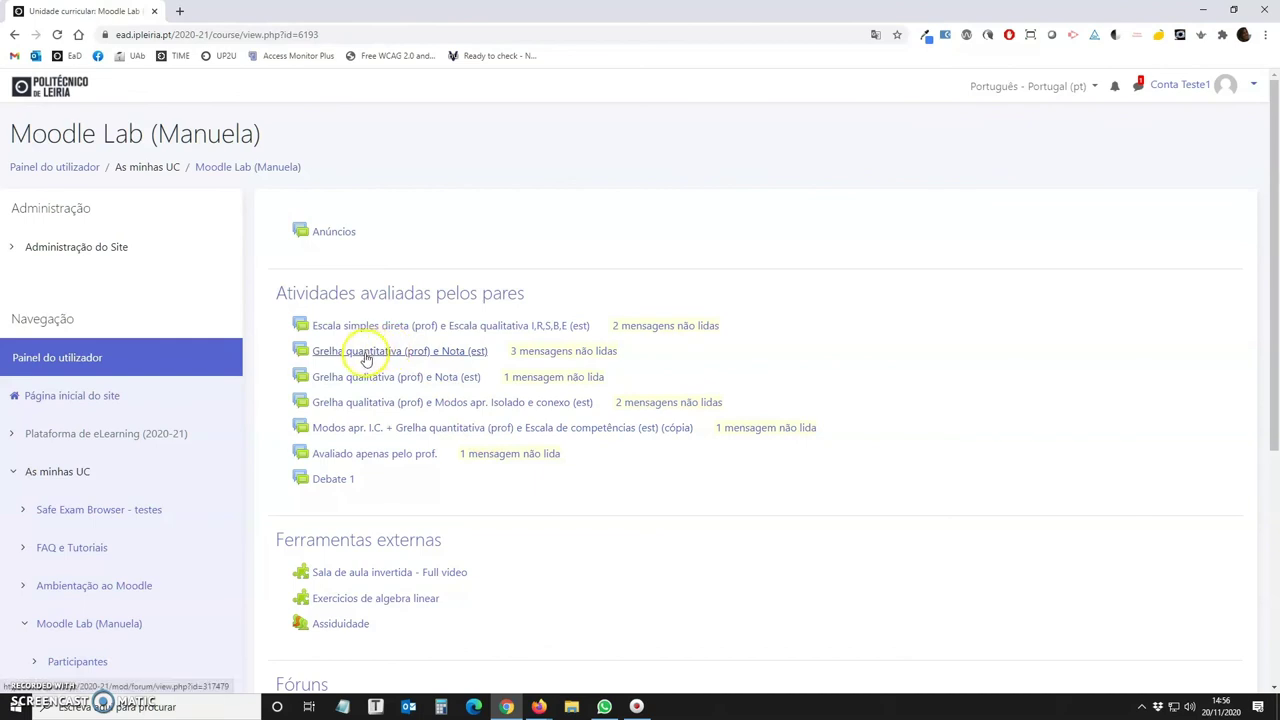
{"action": "left_click", "coordinate": [366, 352]}
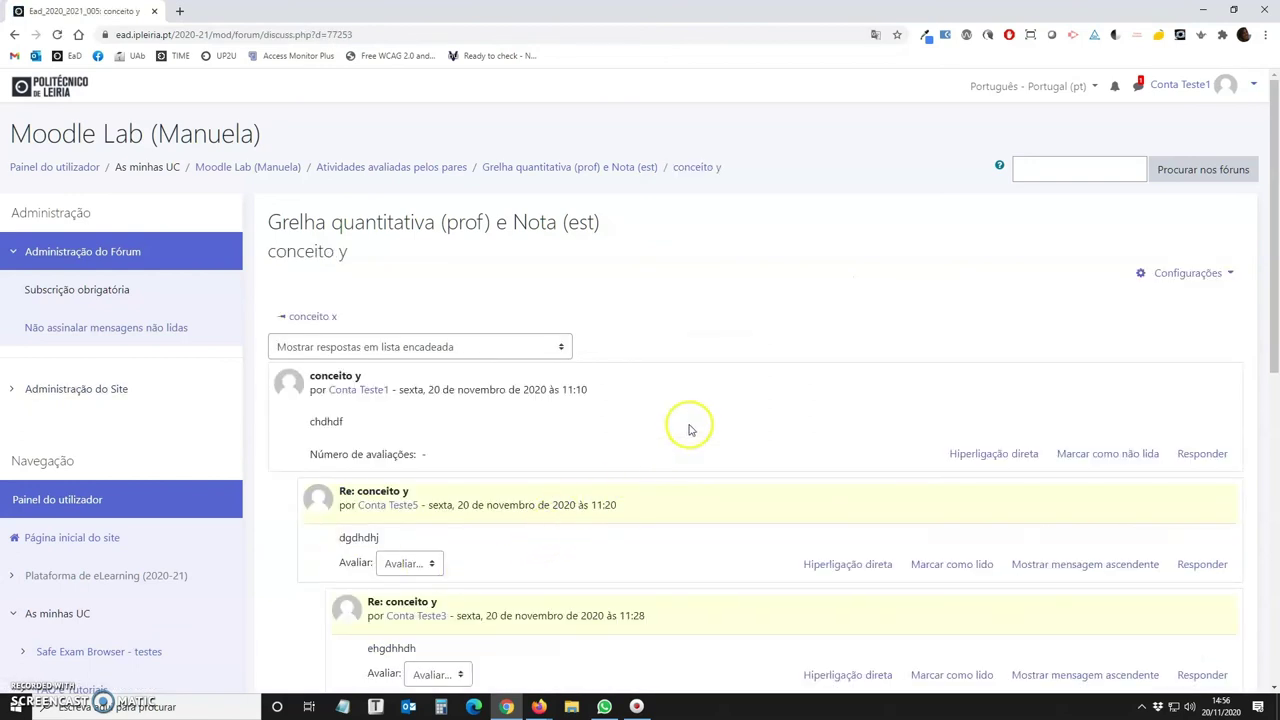
{"action": "scroll", "coordinate": [688, 428], "scroll_direction": "down", "scroll_amount": 1}
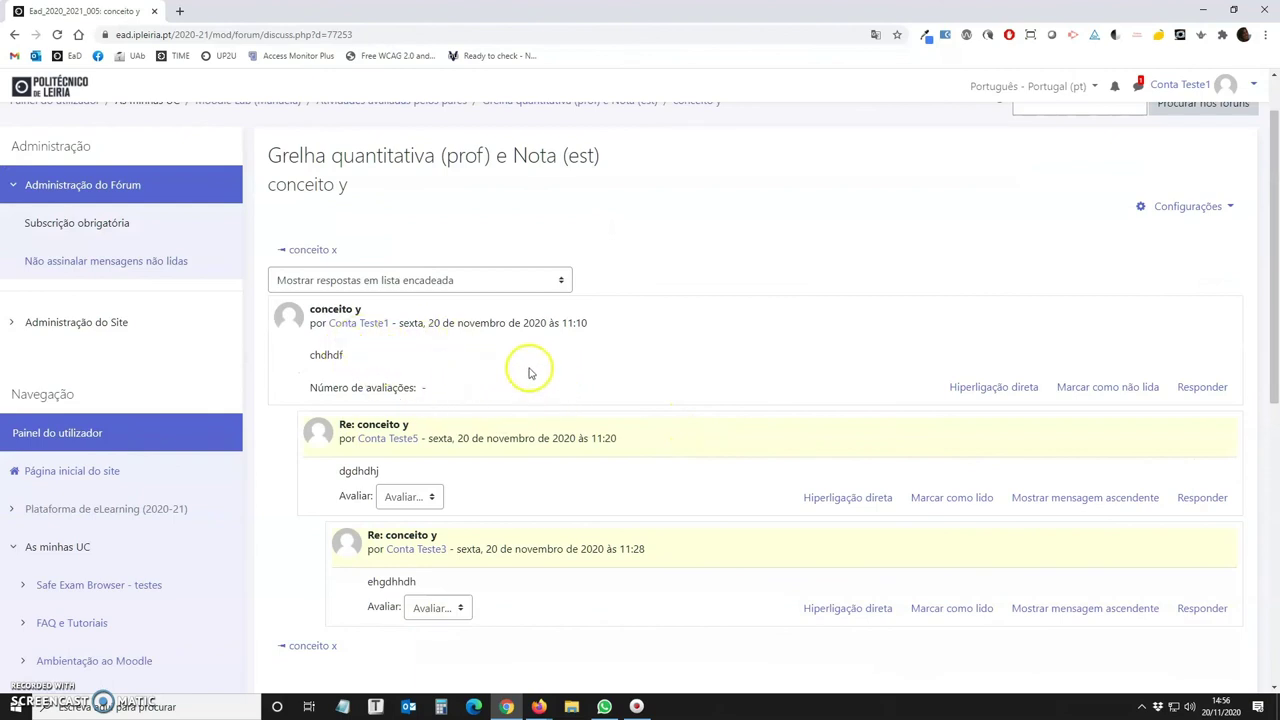
{"action": "left_click", "coordinate": [400, 497]}
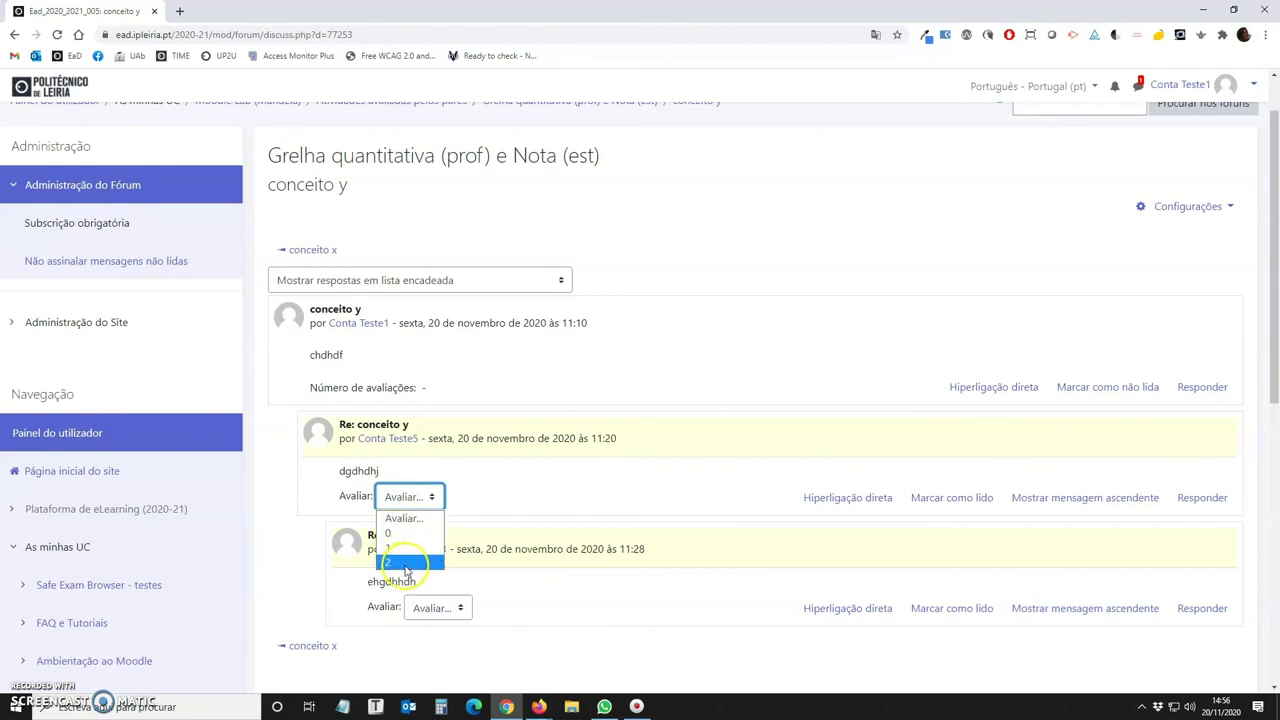
{"action": "scroll", "coordinate": [540, 455], "scroll_direction": "up", "scroll_amount": 1}
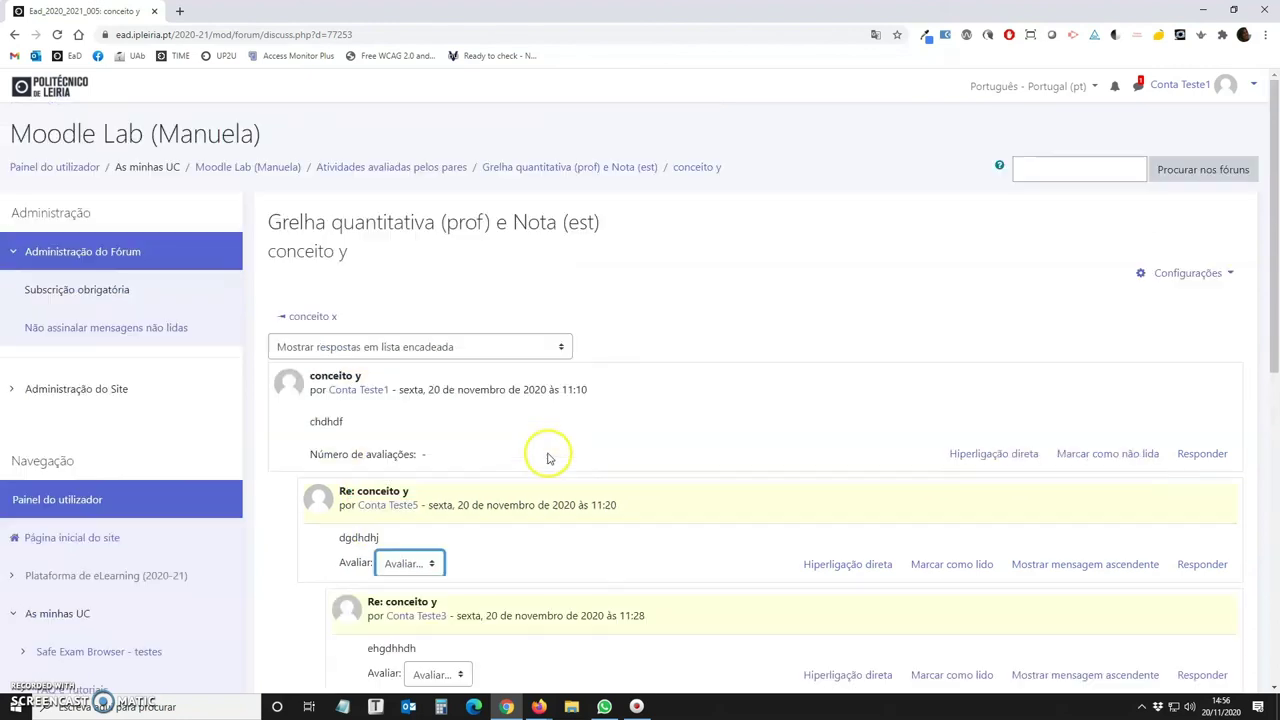
- View the student's grades from the forum "Grelha quantitativa (prof) e Nota (est)", close them and return to the course page
{"action": "left_click", "coordinate": [599, 168]}
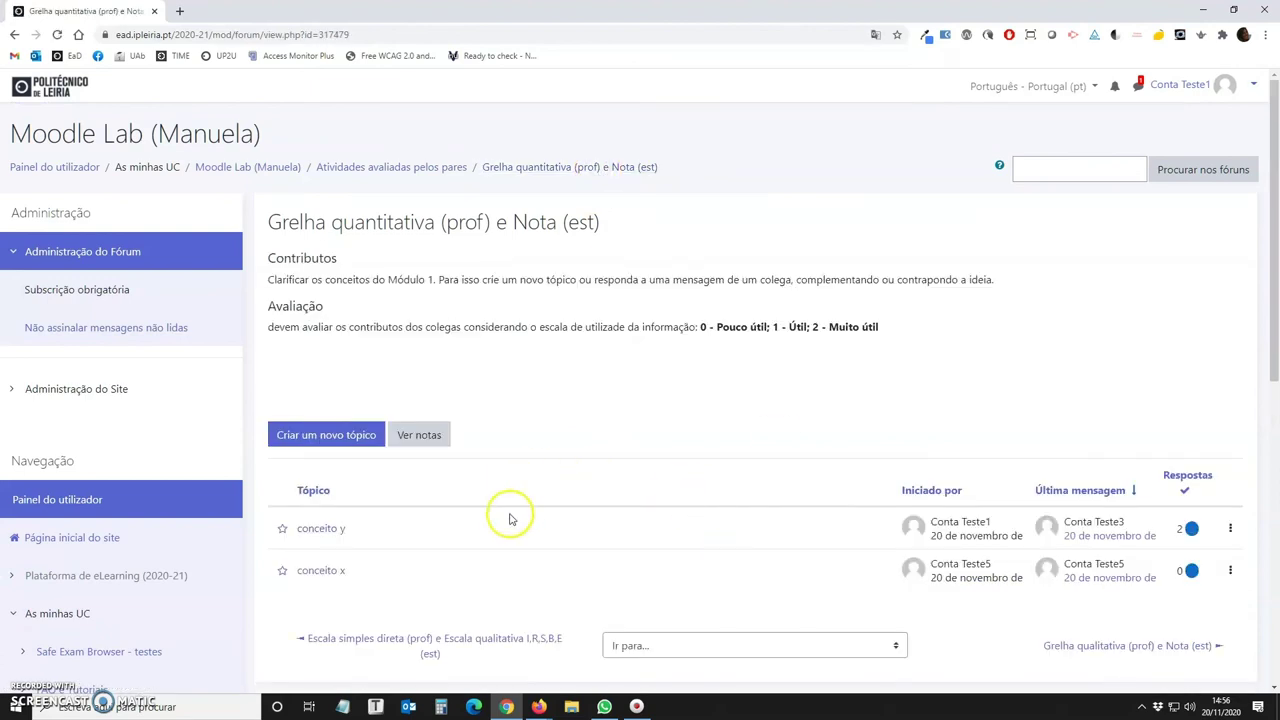
{"action": "left_click", "coordinate": [419, 436]}
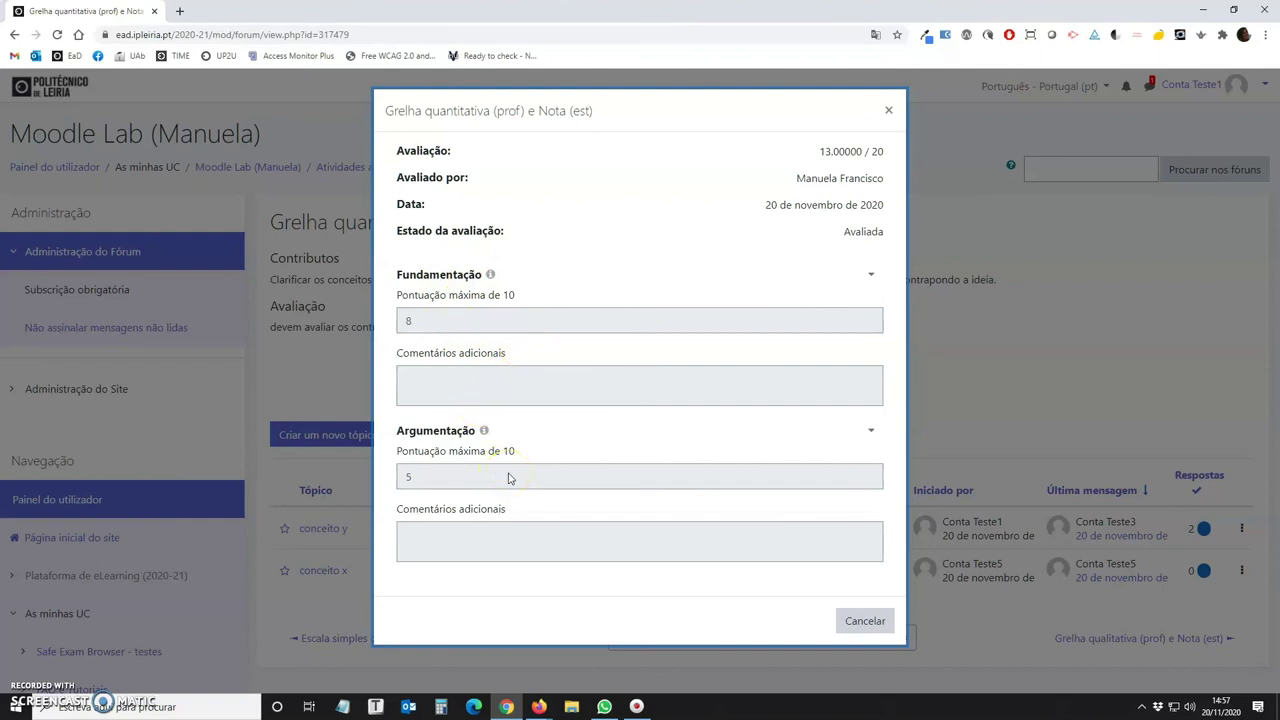
{"action": "left_click", "coordinate": [889, 112]}
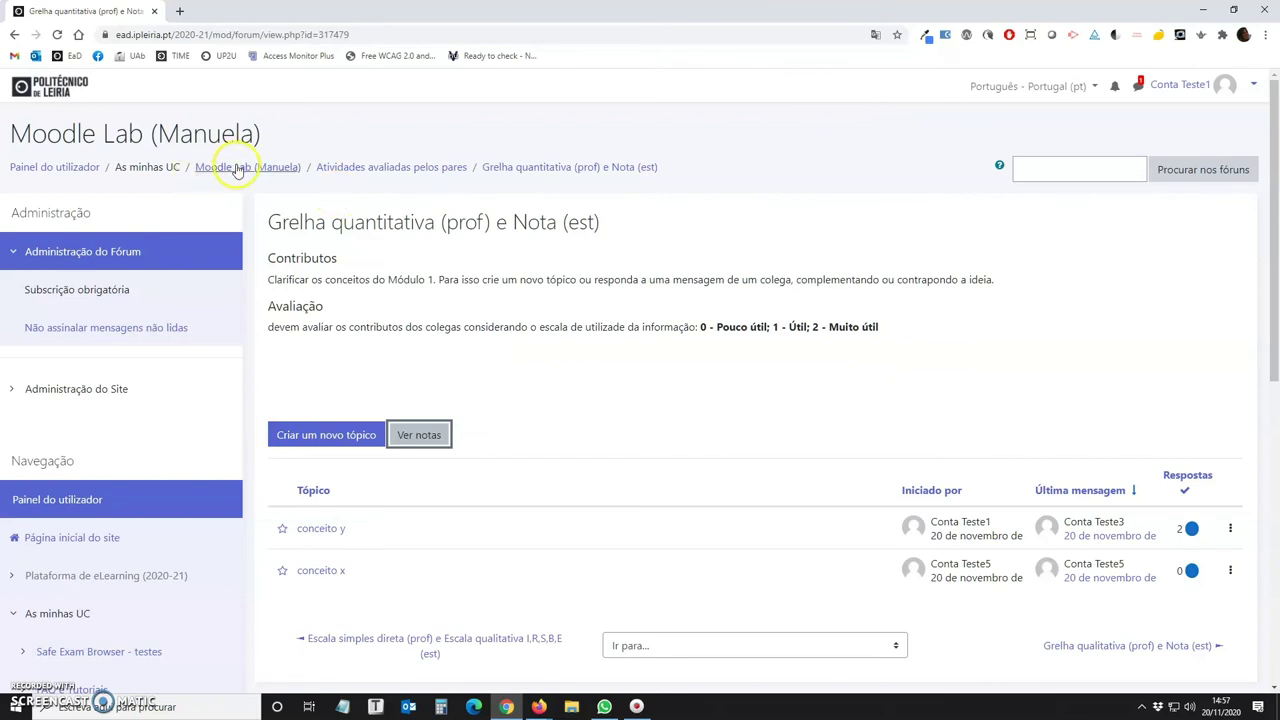
{"action": "left_click", "coordinate": [237, 168]}
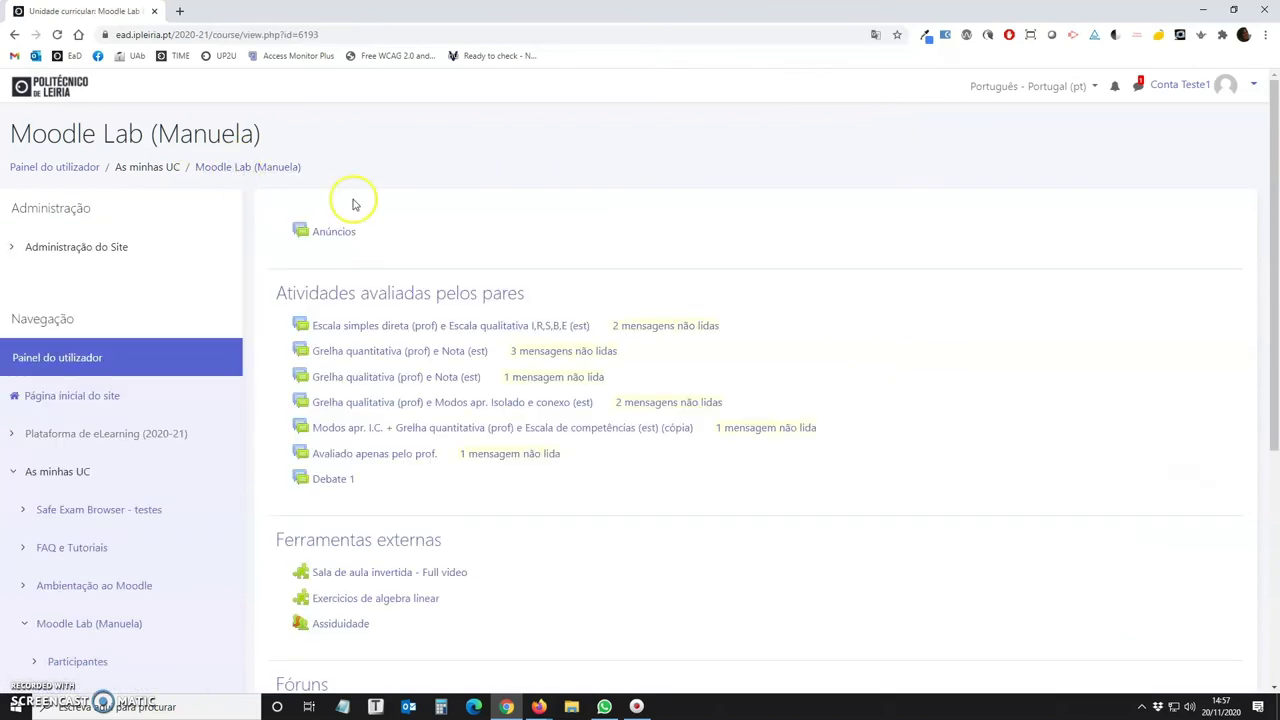